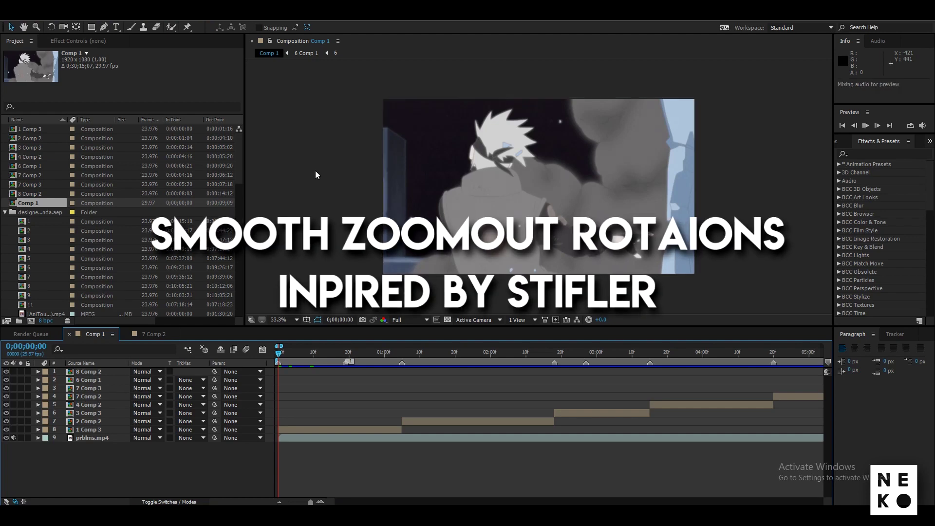
# - Keyframe the 1 Comp 3 layer's rotation at -25° at 0;00;00;00 and 25° at 0;00;01;04
pyautogui.press('space')
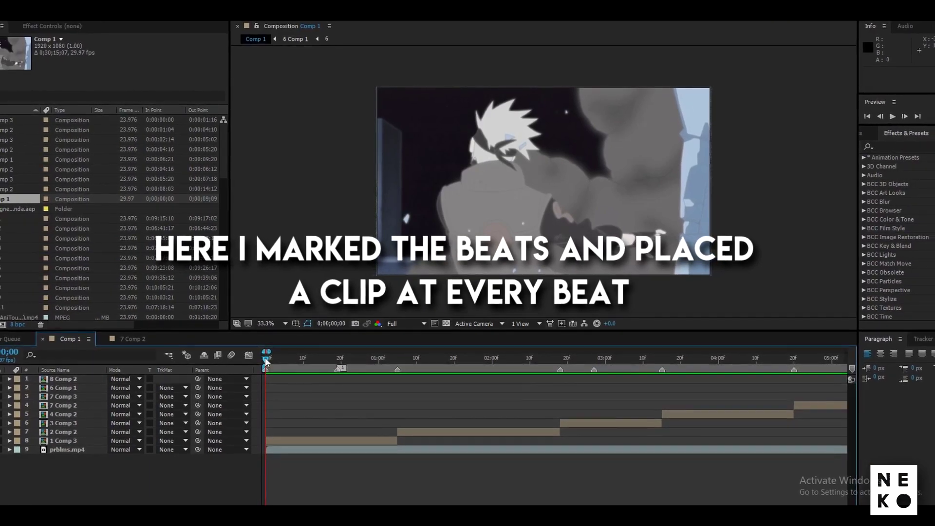
pyautogui.click(68, 439)
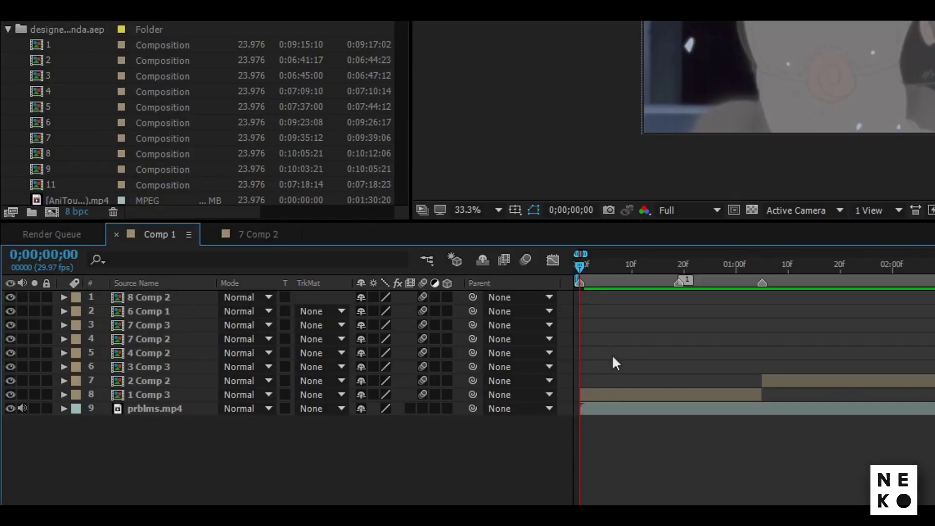
pyautogui.press('r')
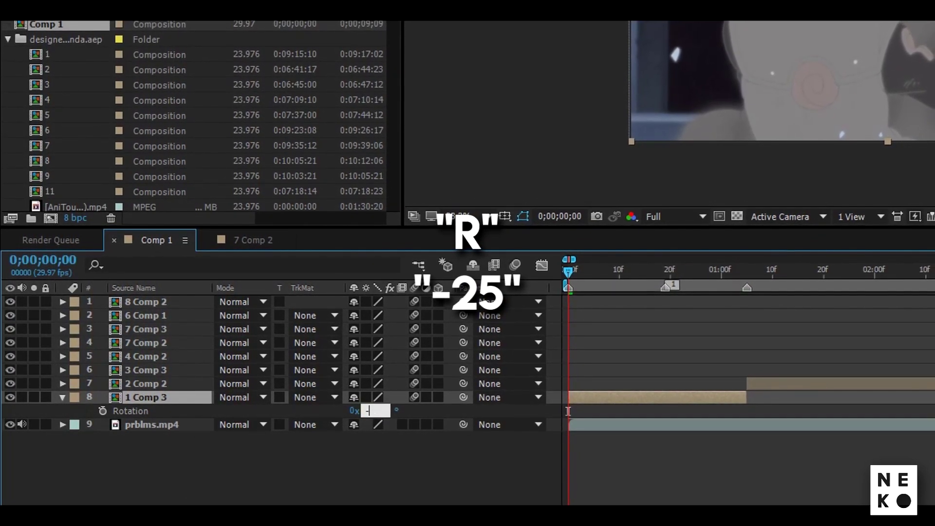
pyautogui.press('Return')
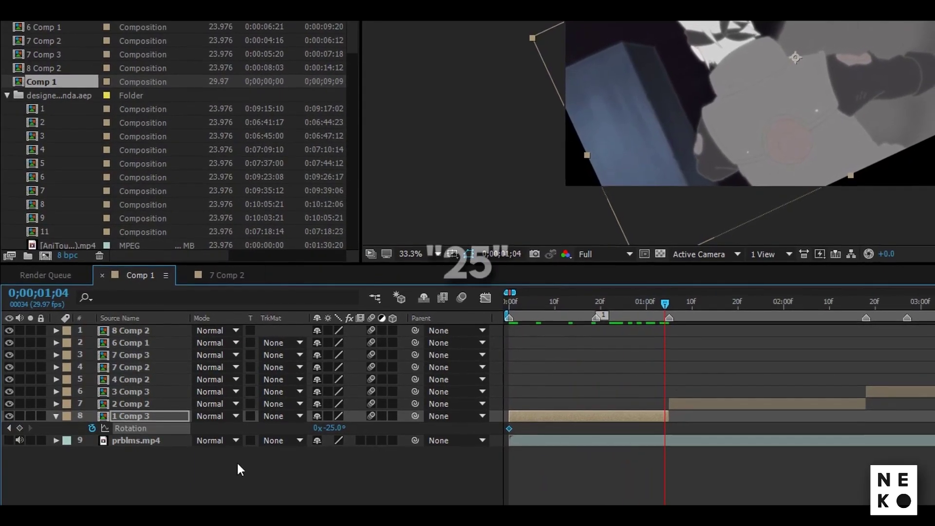
pyautogui.click(334, 427)
pyautogui.write('25')
pyautogui.press('Return')
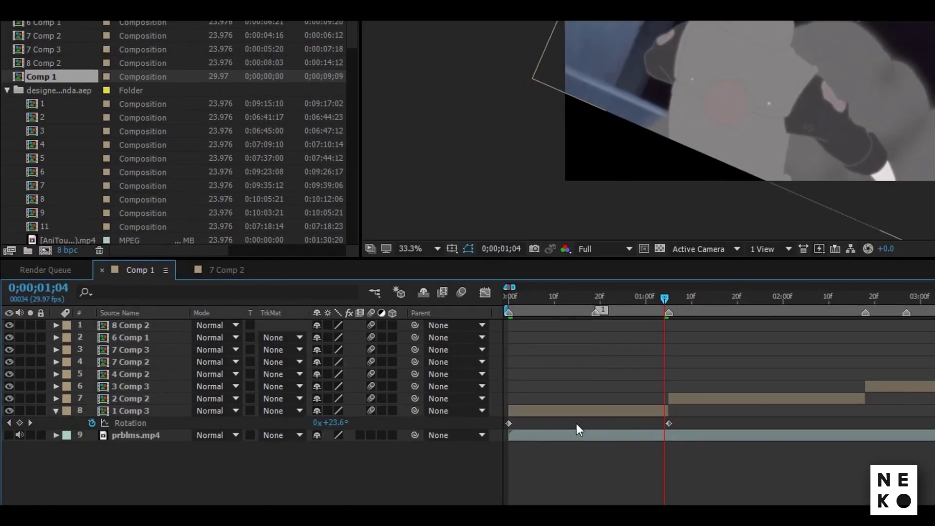
# - Apply Easy Ease to both rotation keyframes and shape their value graph into a fast-slow-fast curve with steep ends and a flat middle
pyautogui.moveTo(666, 429); pyautogui.dragTo(491, 430)
pyautogui.press('F9')
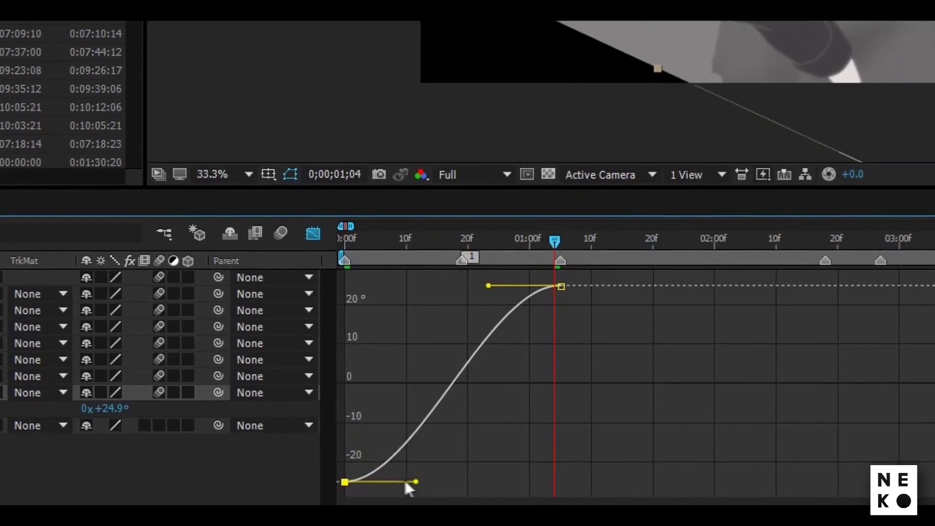
pyautogui.moveTo(414, 483); pyautogui.dragTo(278, 326)
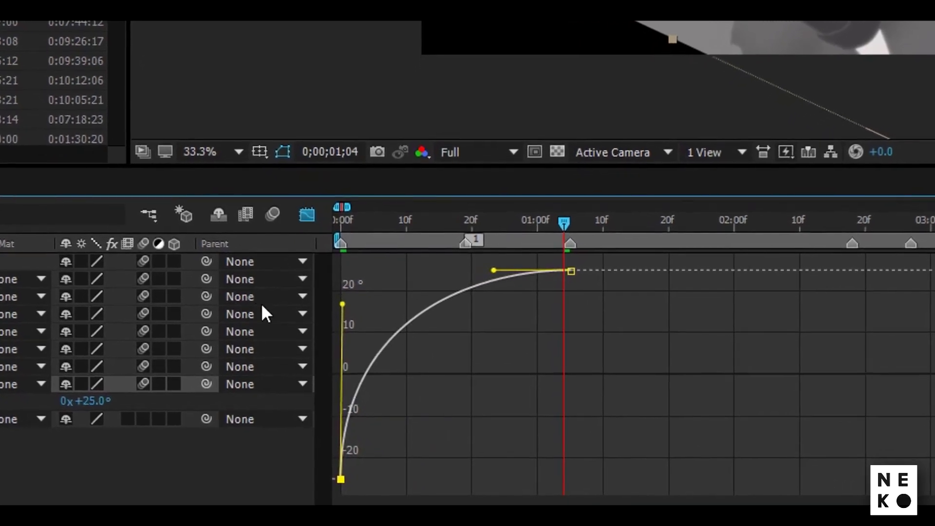
pyautogui.moveTo(496, 262); pyautogui.dragTo(651, 452)
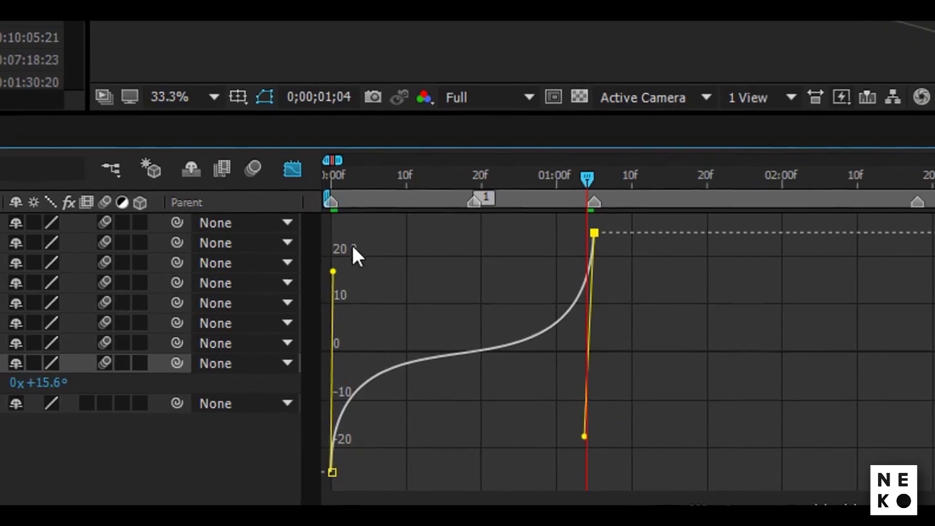
pyautogui.moveTo(335, 280); pyautogui.dragTo(330, 268)
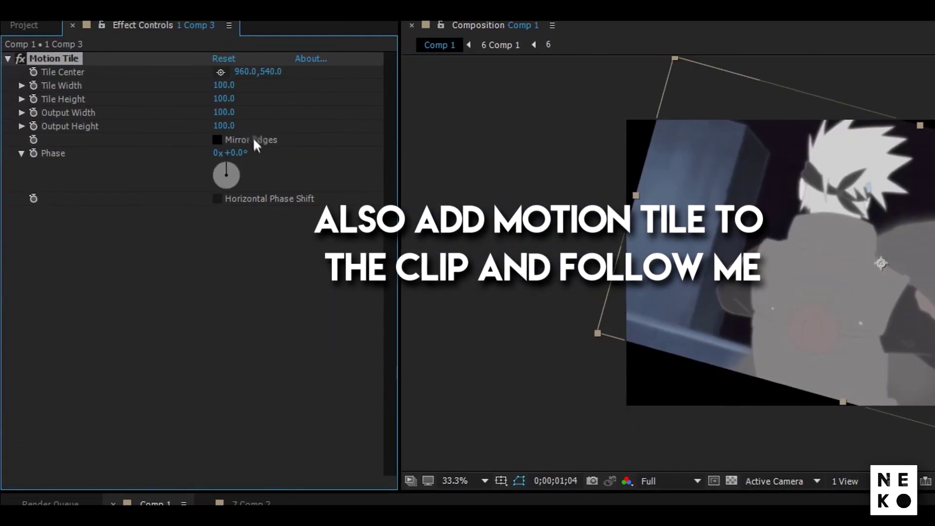
# - Set up Motion Tile on the 1 Comp 3 layer with mirrored edges and output width and height of 300
pyautogui.click(221, 142)
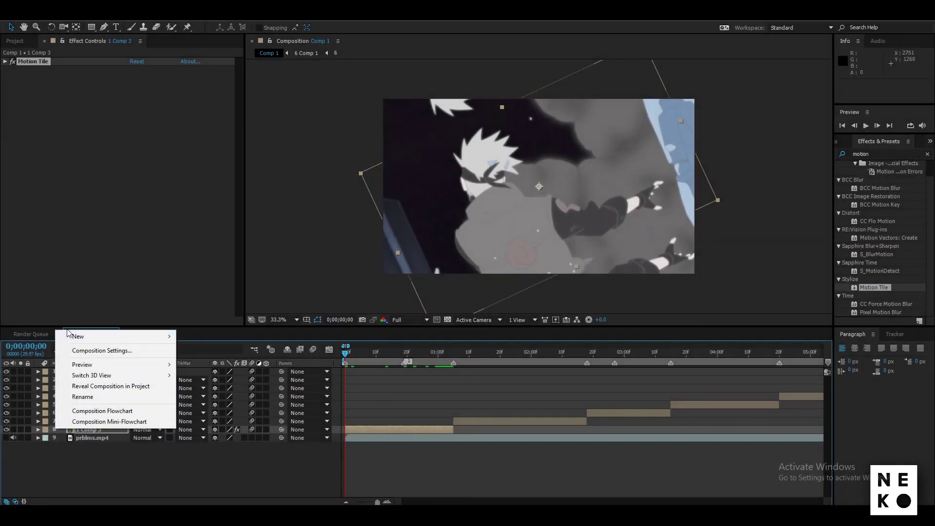
# - Add a null object above 1 Comp 3, cut it off at 0;00;01;05 and parent the 1 Comp 3 layer to it
pyautogui.moveTo(144, 340)
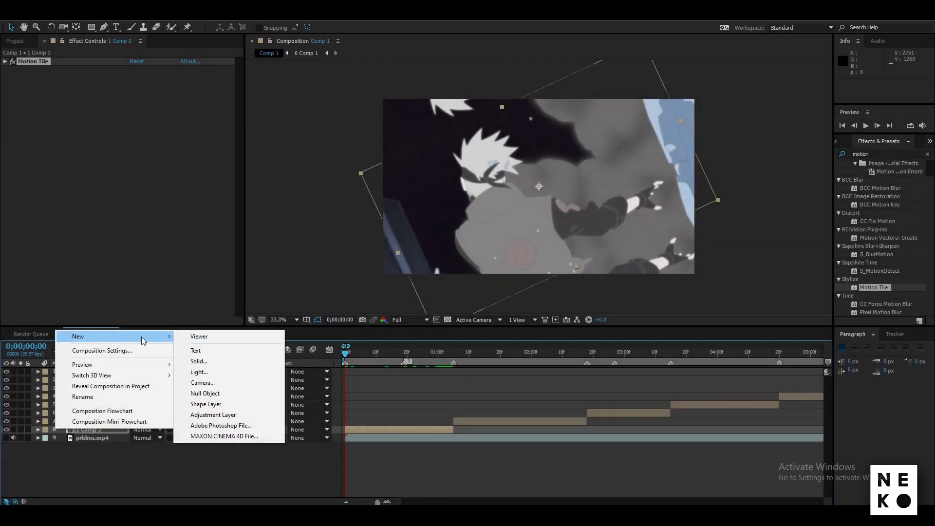
pyautogui.click(218, 395)
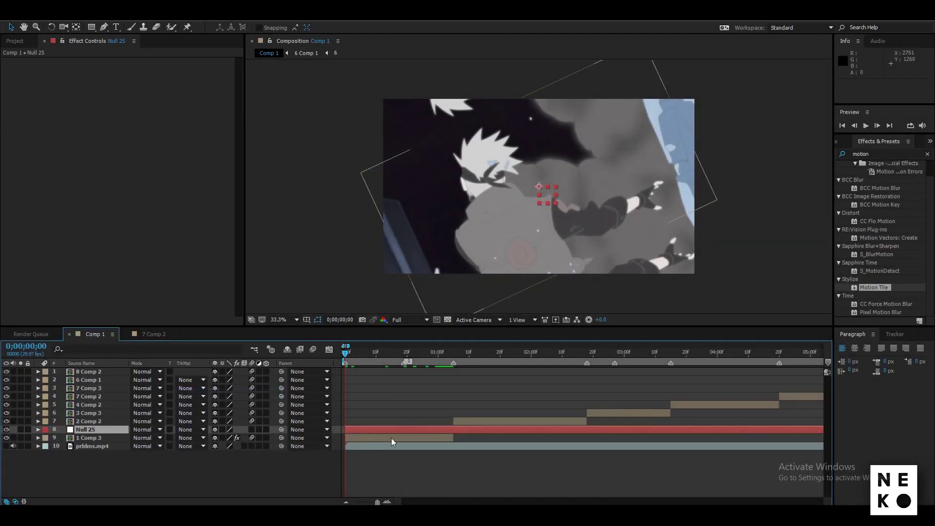
pyautogui.click(392, 434)
pyautogui.moveTo(345, 352); pyautogui.dragTo(454, 352)
pyautogui.click(447, 431)
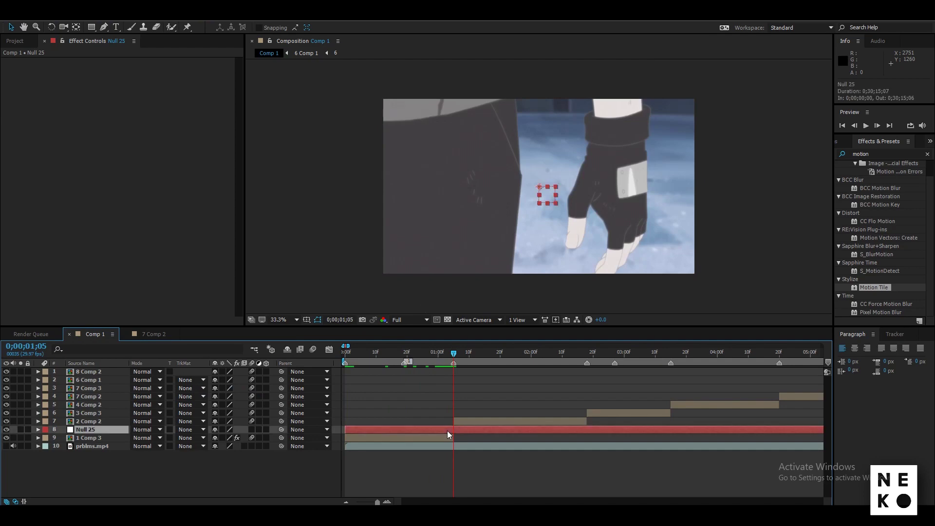
pyautogui.hotkey('ctrl', 'shift', 'd')
pyautogui.press('Delete')
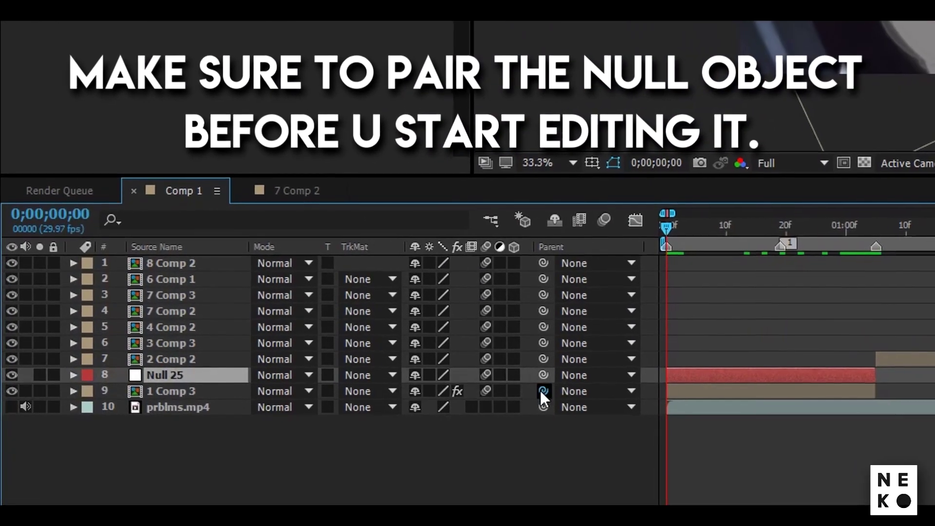
pyautogui.moveTo(541, 391); pyautogui.dragTo(146, 375)
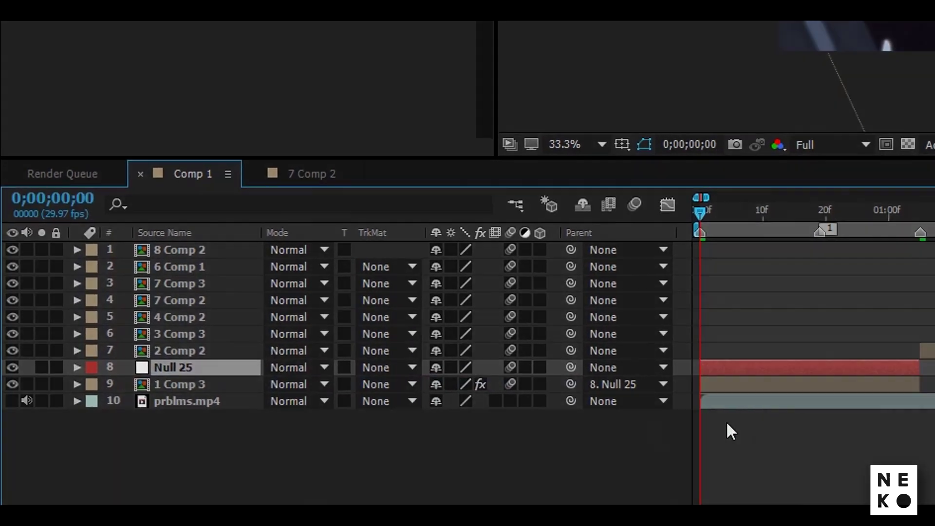
# - Keyframe the null object's scale at 200% at 0;00;00;00 and 60% at 0;00;01;05
pyautogui.press('s')
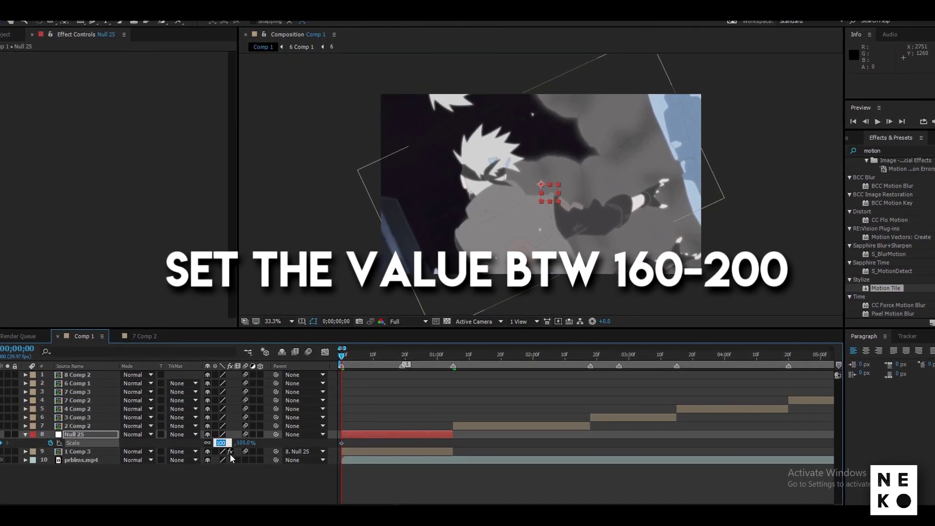
pyautogui.write('200')
pyautogui.press('Return')
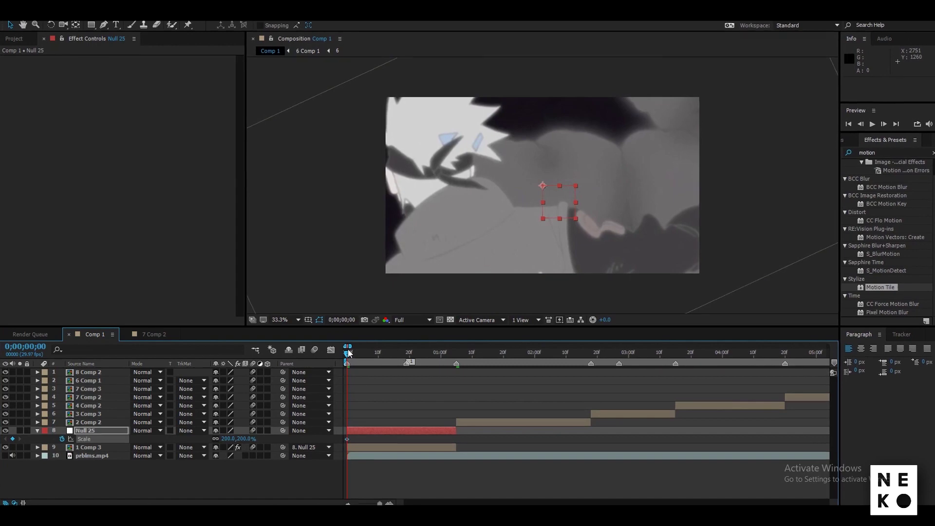
pyautogui.moveTo(349, 353); pyautogui.dragTo(462, 406)
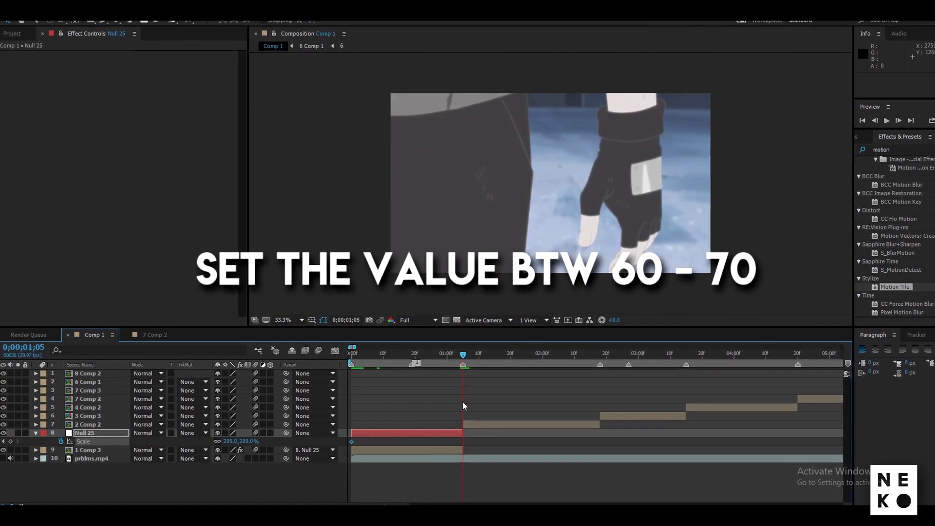
pyautogui.click(228, 441)
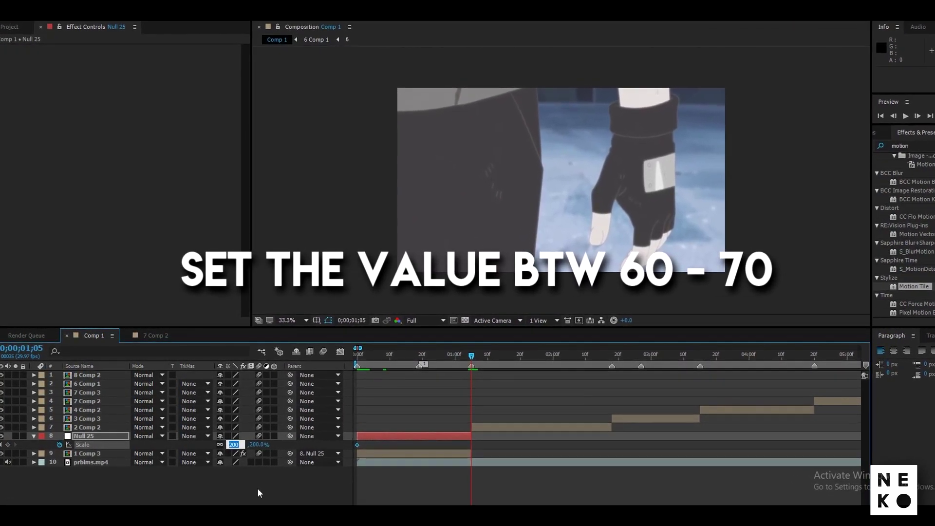
pyautogui.write('60')
pyautogui.press('Return')
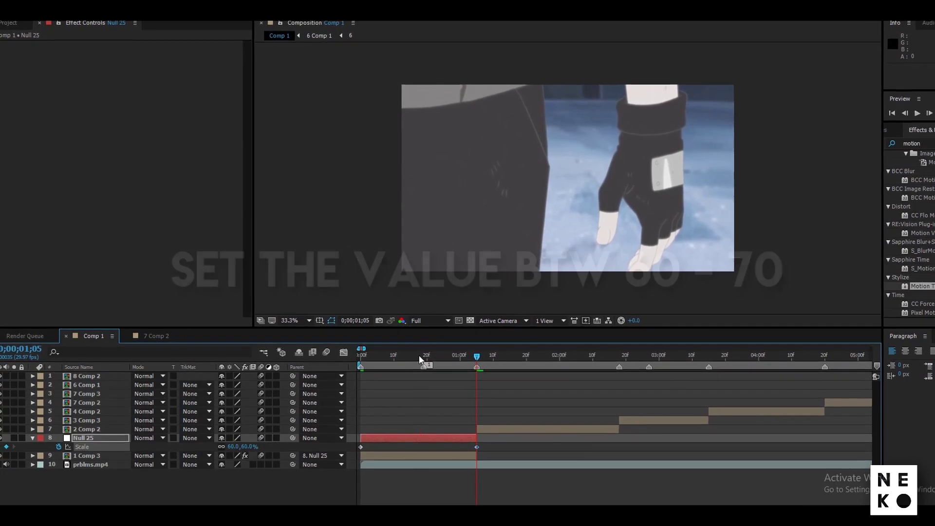
# - Add a middle scale keyframe of 103% to the null object at 0;00;00;18
pyautogui.moveTo(419, 360); pyautogui.dragTo(421, 355)
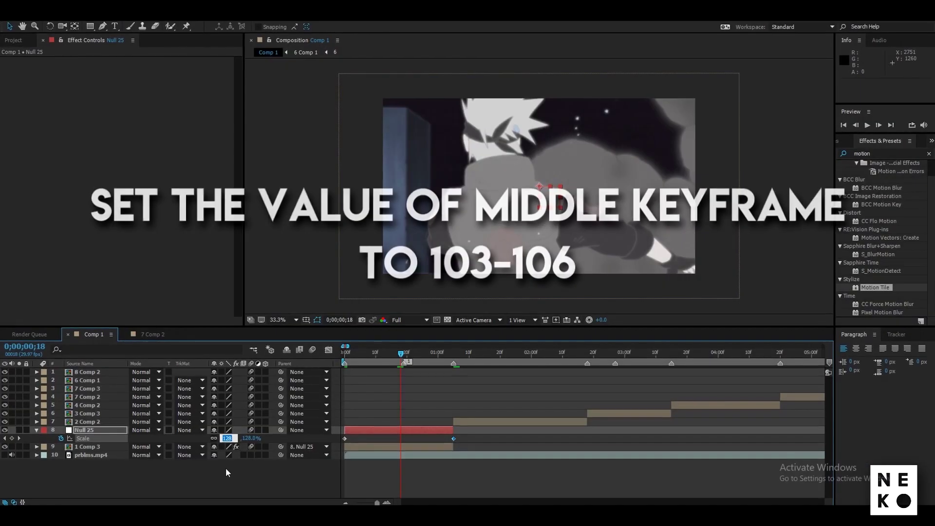
pyautogui.write('10')
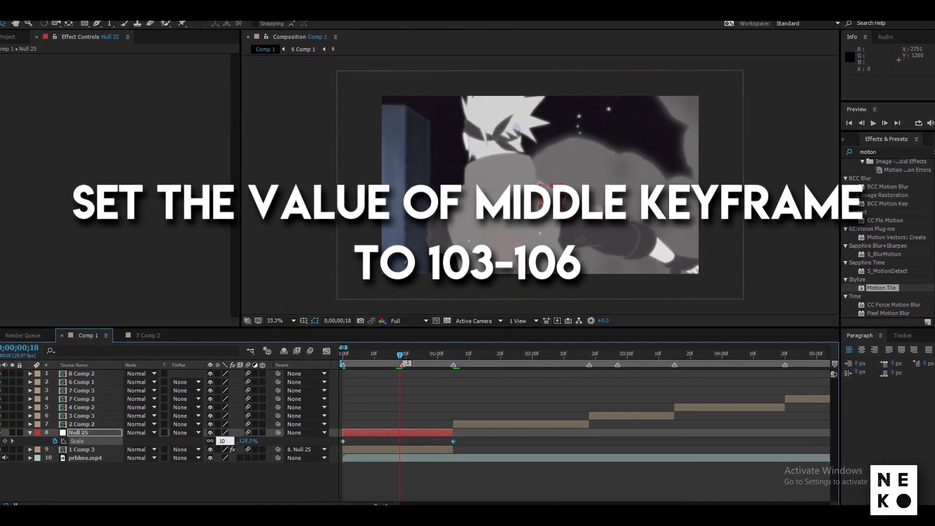
pyautogui.write('3')
pyautogui.press('Return')
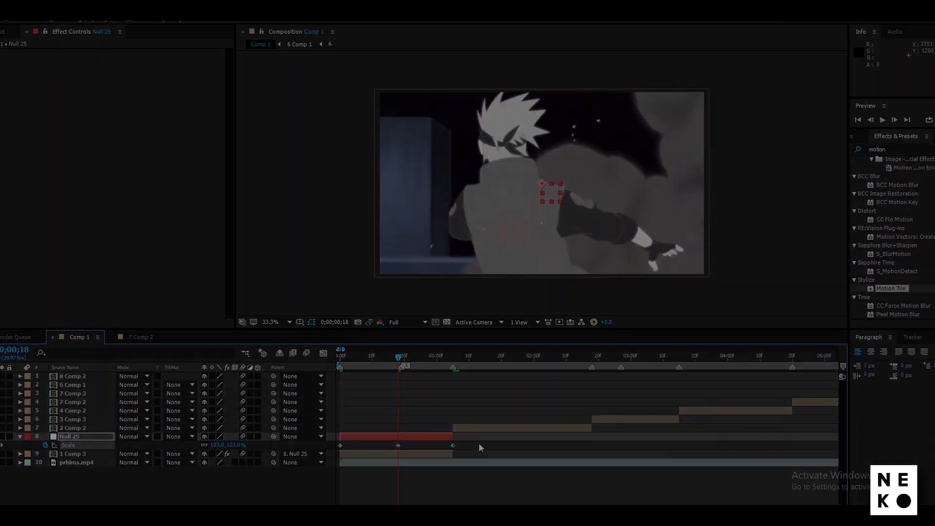
# - Apply Easy Ease to the null's three scale keyframes and shape their value graph into a fast-slow-fast curve
pyautogui.moveTo(478, 441); pyautogui.dragTo(329, 450)
pyautogui.press('F9')
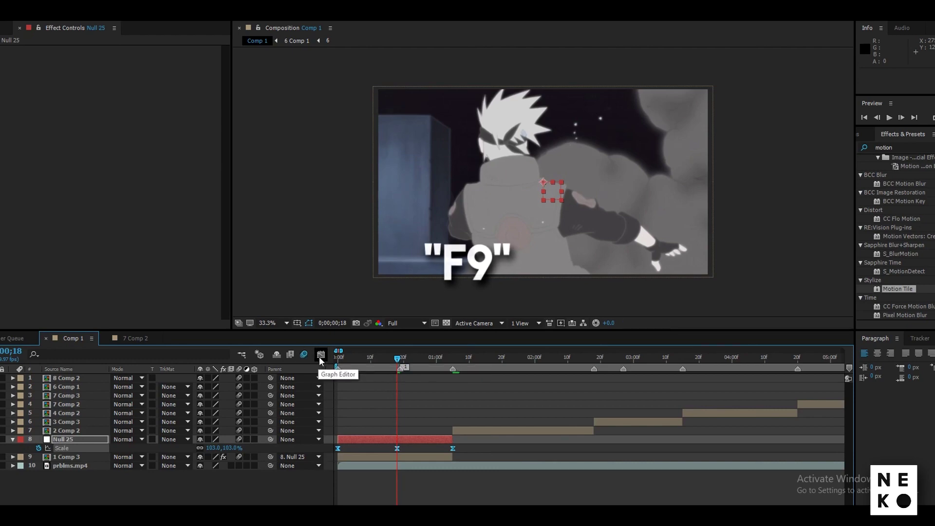
pyautogui.click(320, 355)
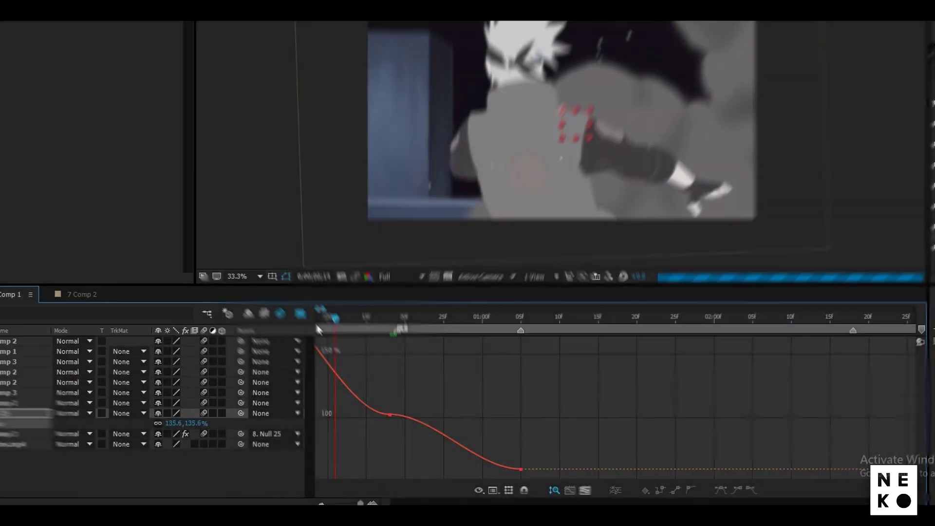
pyautogui.moveTo(317, 329); pyautogui.dragTo(233, 414)
pyautogui.click(320, 346)
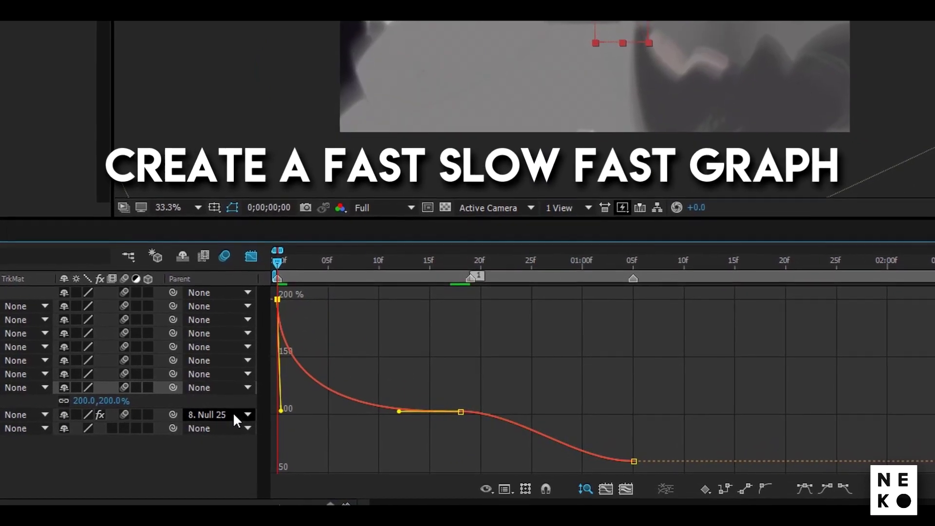
pyautogui.moveTo(399, 411); pyautogui.dragTo(318, 406)
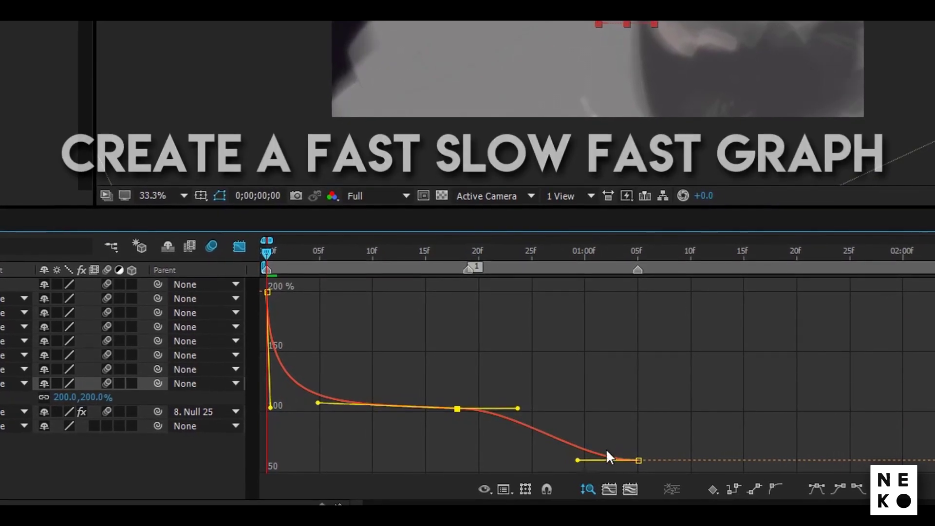
pyautogui.moveTo(579, 460); pyautogui.dragTo(637, 412)
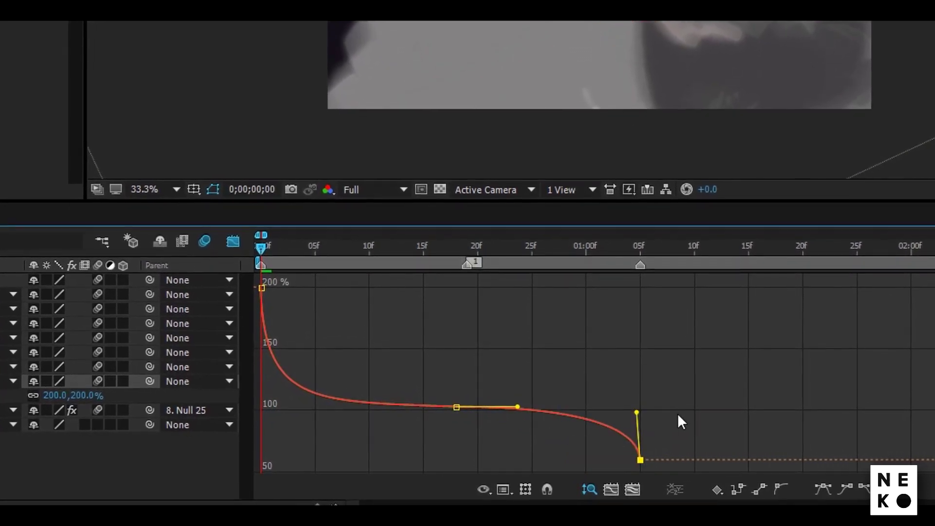
pyautogui.moveTo(518, 407); pyautogui.dragTo(557, 409)
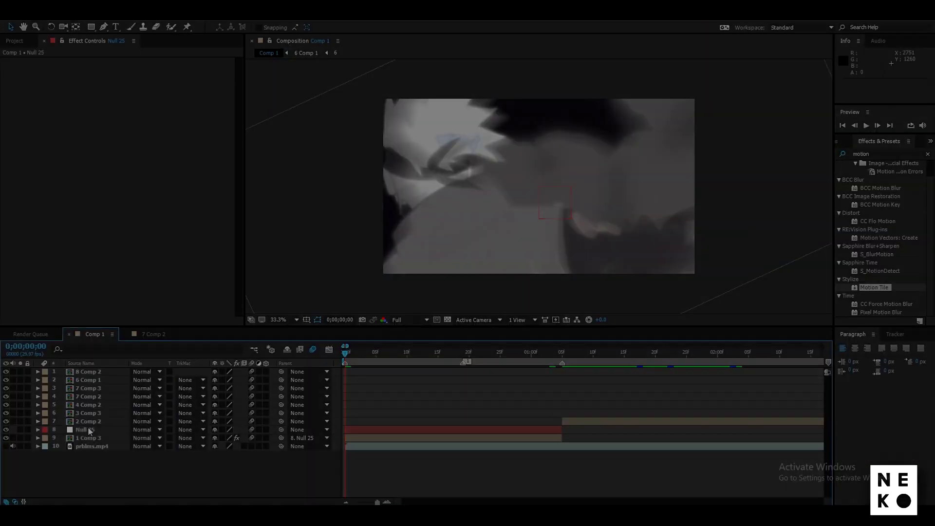
# - Add an adjustment layer above the null object and trim its end to 0;00;01;05
pyautogui.rightClick(61, 433)
pyautogui.moveTo(123, 341)
pyautogui.click(261, 425)
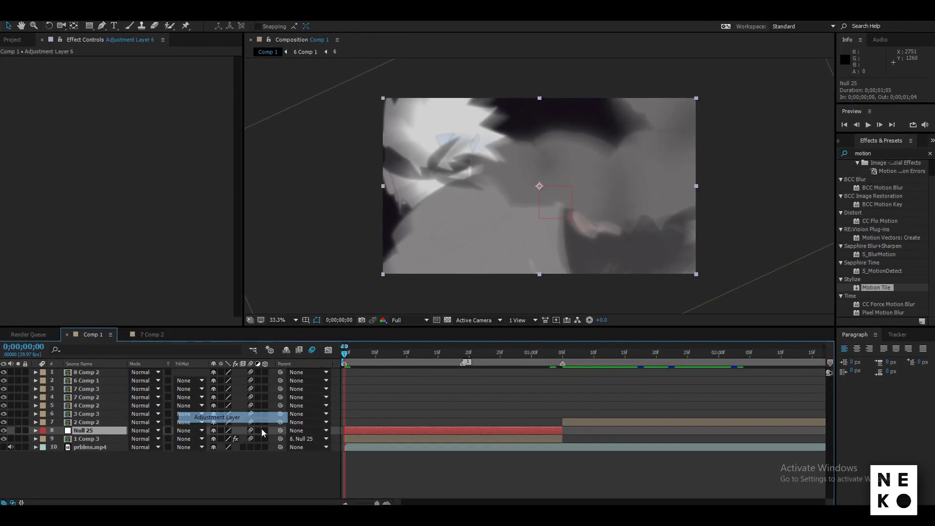
pyautogui.press('space')
pyautogui.click(563, 354)
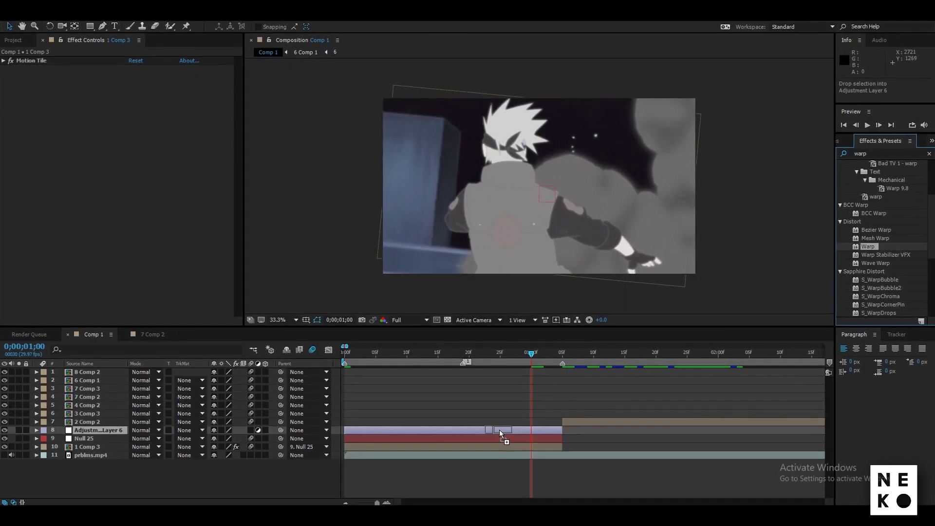
# - Apply the Warp effect to the adjustment layer with the FishEye warp style
pyautogui.click(145, 67)
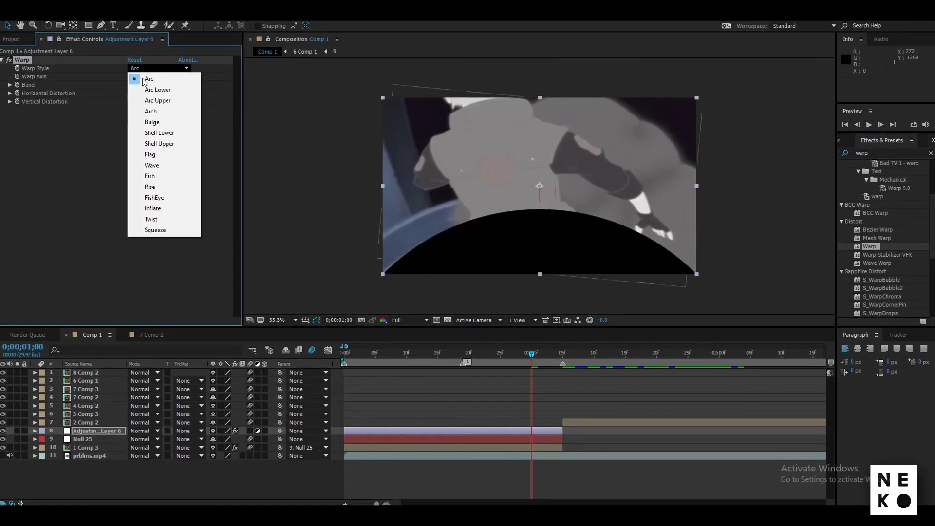
pyautogui.click(153, 197)
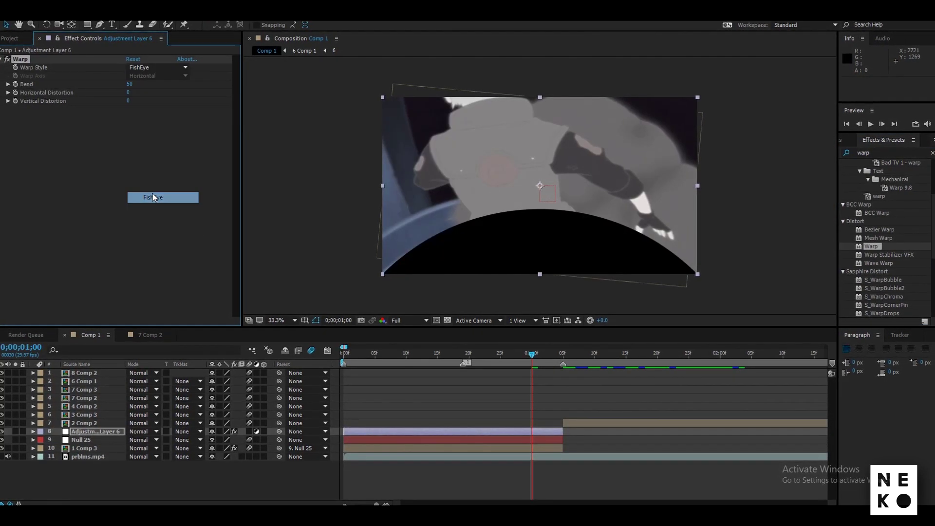
# - Keyframe the Warp effect's Bend at -100 at 0;00;01;05 and 0 at 0;00;01;00
pyautogui.moveTo(532, 355); pyautogui.dragTo(546, 359)
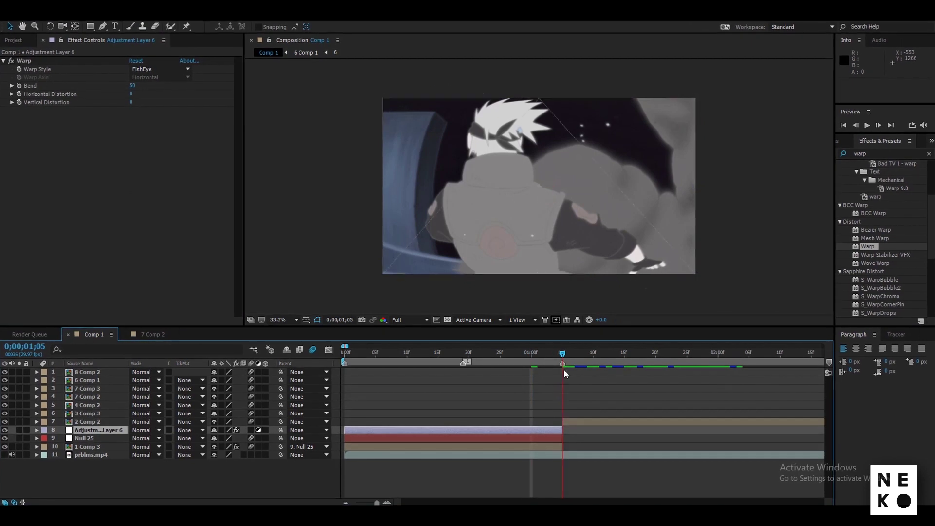
pyautogui.write('-100')
pyautogui.press('Return')
pyautogui.press('u')
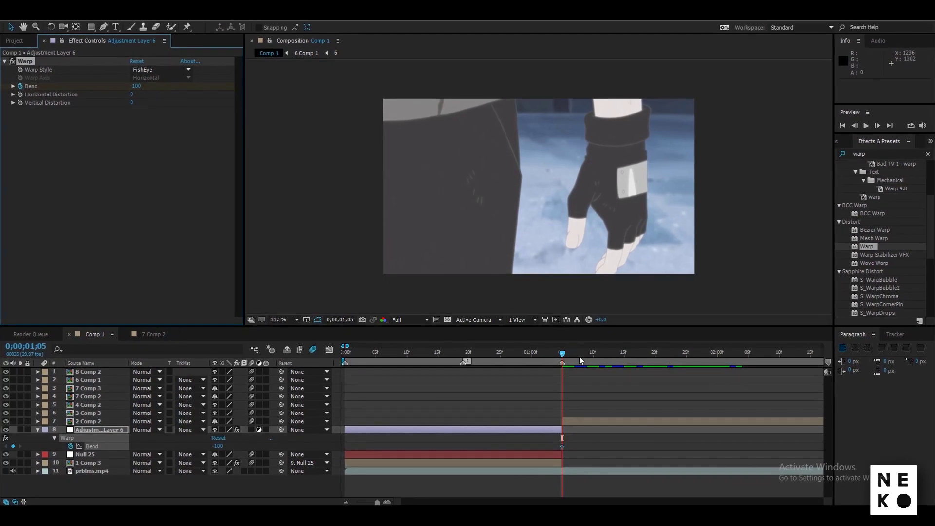
pyautogui.press('pageup')
pyautogui.press('pageup')
pyautogui.press('pageup')
pyautogui.press('pageup')
pyautogui.press('pageup')
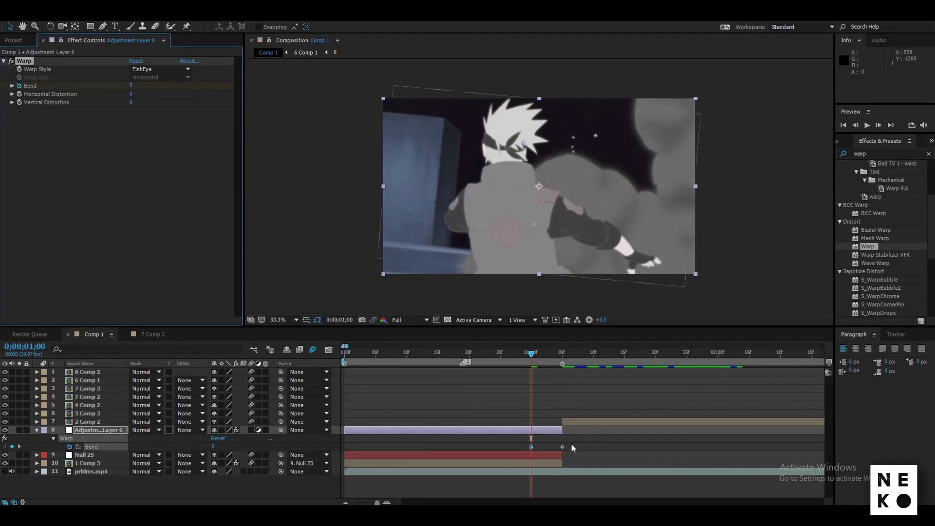
# - Apply Easy Ease to both Bend keyframes and shape their value graph into a curve that starts slowly and drops steeply at the end
pyautogui.moveTo(572, 447); pyautogui.dragTo(504, 457)
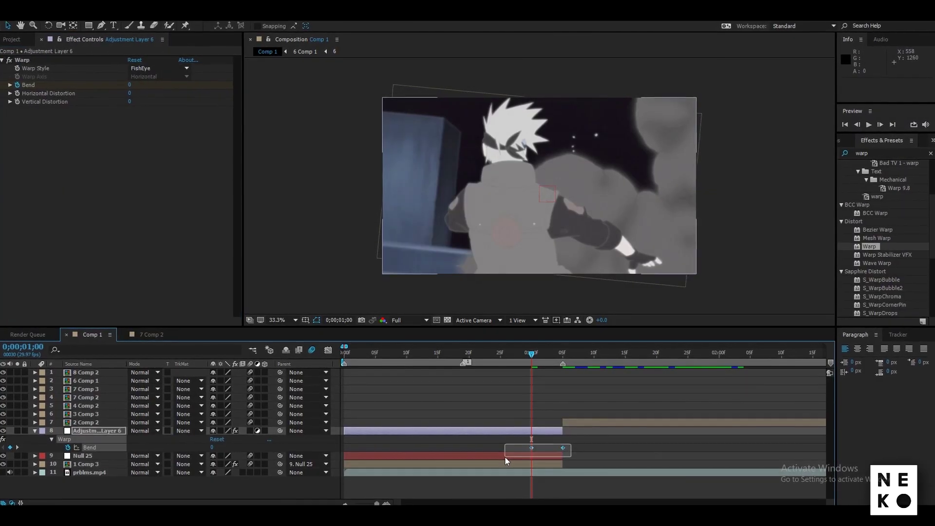
pyautogui.press('F9')
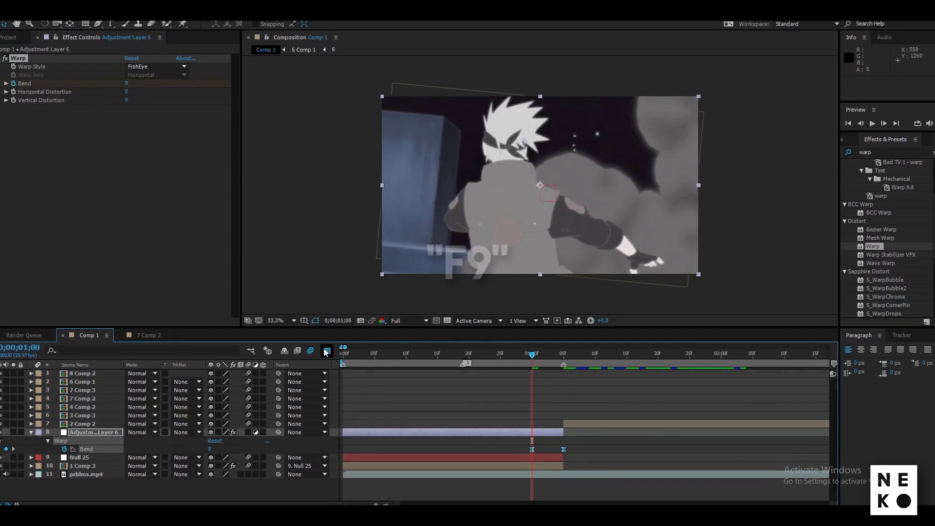
pyautogui.hotkey('shift', 'F3')
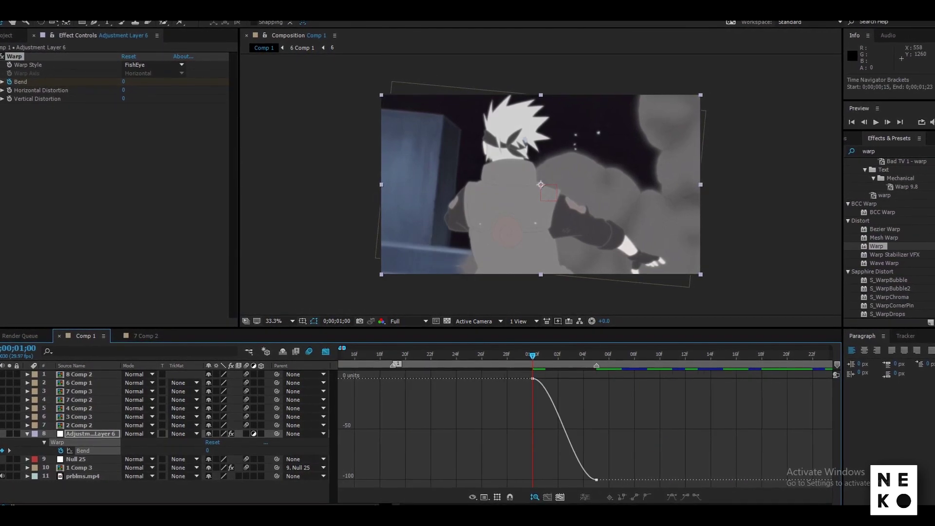
pyautogui.press('=')
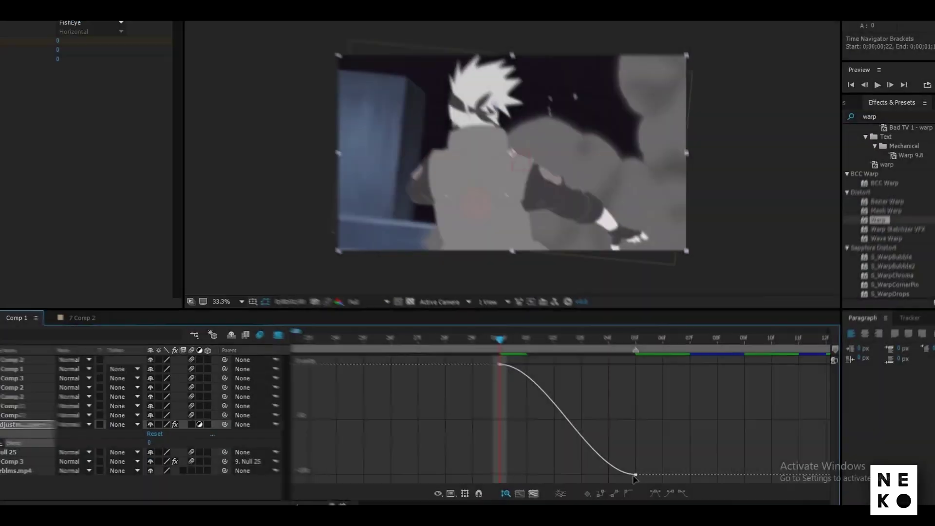
pyautogui.click(653, 480)
pyautogui.moveTo(613, 480); pyautogui.dragTo(646, 428)
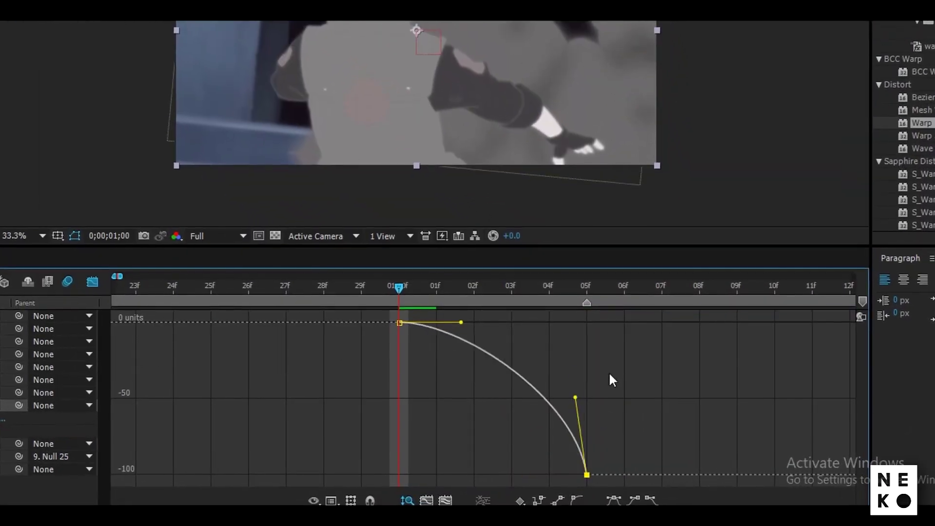
pyautogui.moveTo(402, 285); pyautogui.dragTo(361, 286)
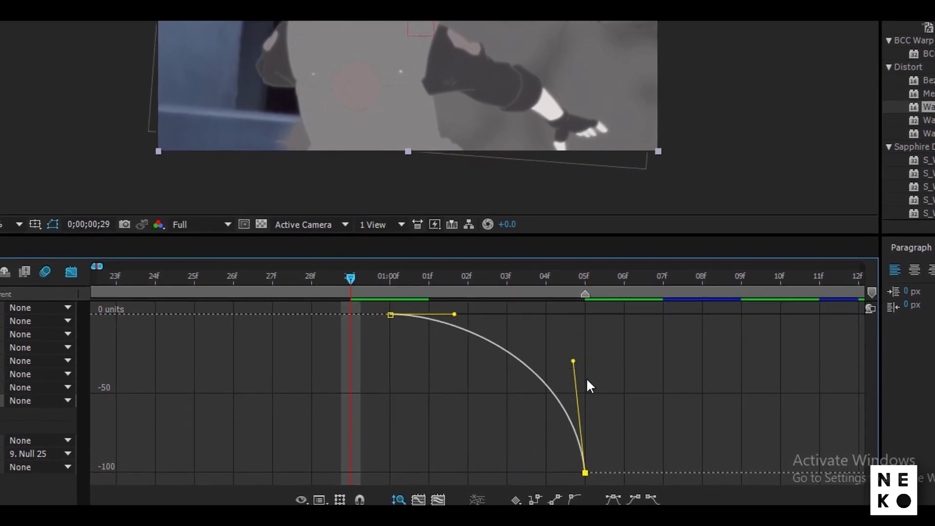
pyautogui.moveTo(573, 361)
pyautogui.mouseDown()
pyautogui.moveTo(598, 358)
pyautogui.moveTo(573, 349)
pyautogui.mouseUp()
pyautogui.moveTo(454, 315); pyautogui.dragTo(573, 358)
pyautogui.moveTo(516, 324); pyautogui.dragTo(522, 305)
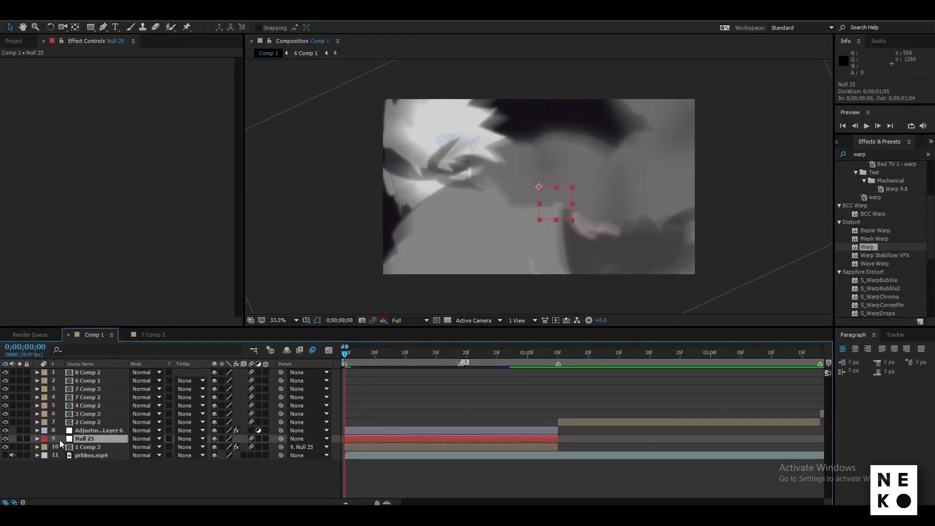
# - Add a new null object above Null 25 and trim its end to 0;00;01;05
pyautogui.rightClick(60, 440)
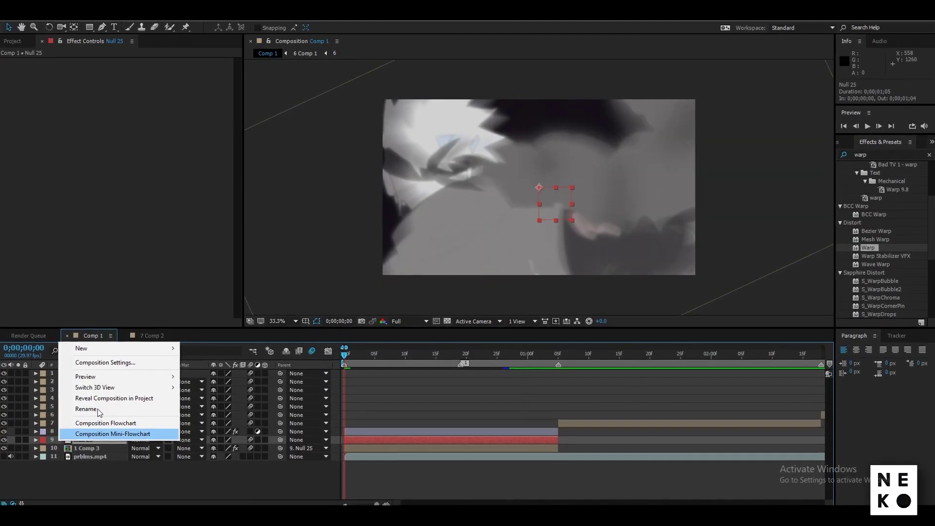
pyautogui.moveTo(80, 349)
pyautogui.click(212, 409)
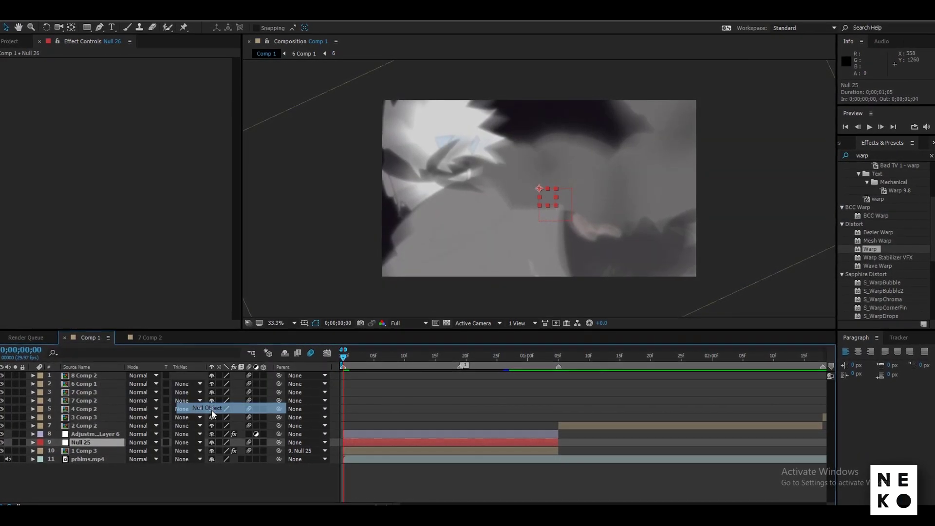
pyautogui.moveTo(343, 355); pyautogui.dragTo(559, 358)
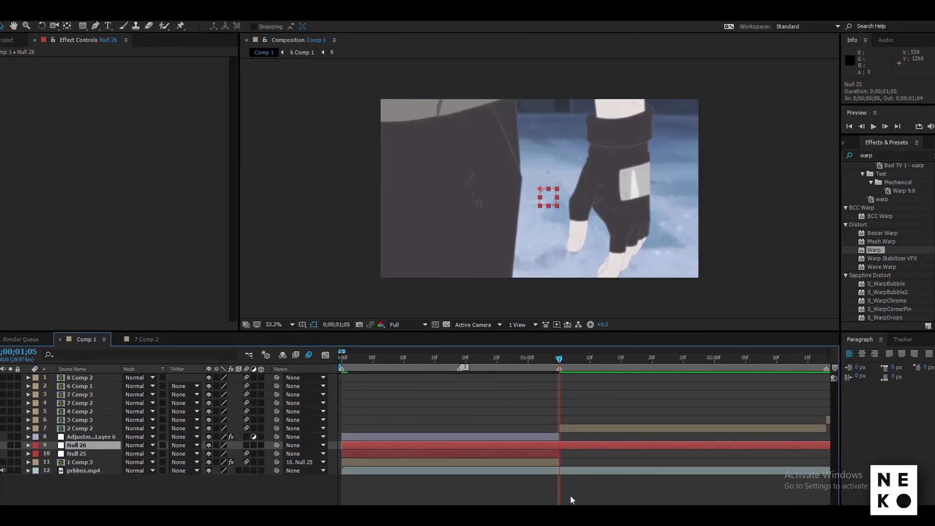
pyautogui.hotkey('ctrl', 'shift', 'd')
pyautogui.press('Delete')
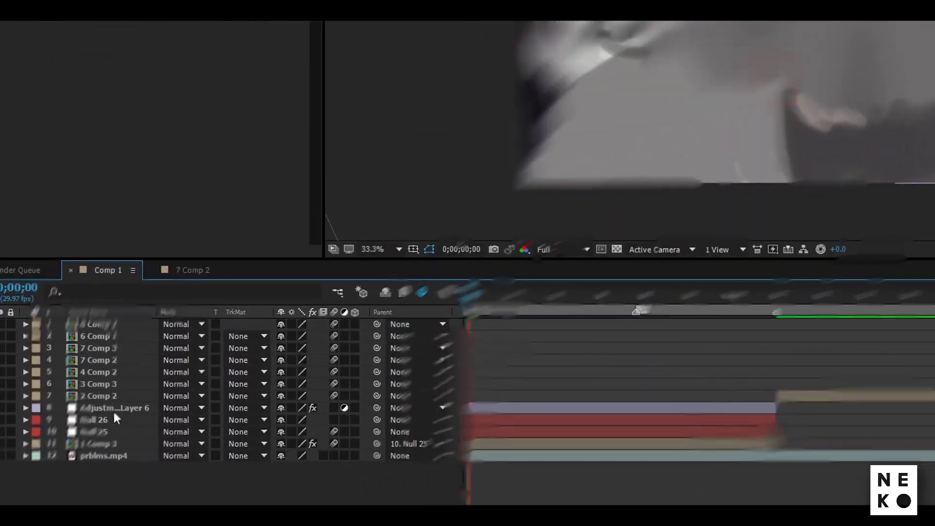
# - Parent Null 25 to the new null and keyframe the new null's Scale at 100% at 0;00;00;00 and 115% at 0;00;00;24
pyautogui.click(81, 448)
pyautogui.moveTo(444, 415); pyautogui.dragTo(183, 401)
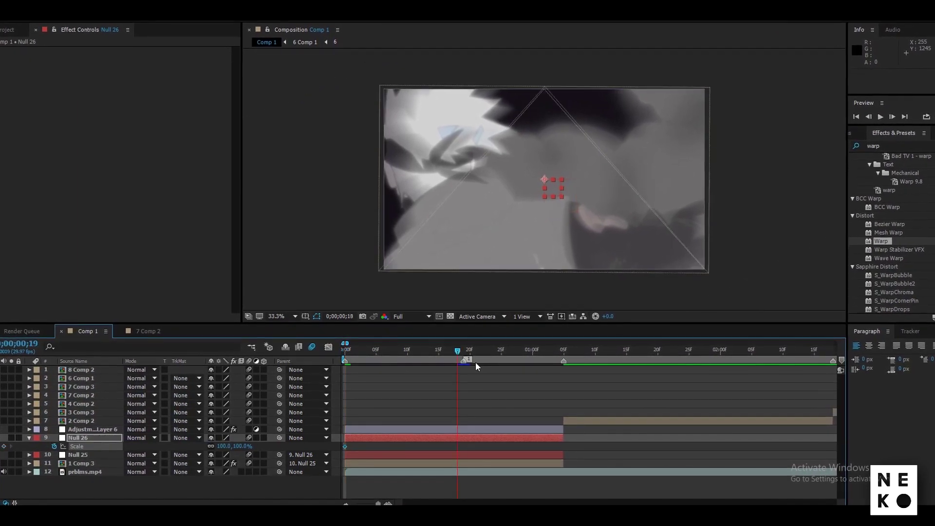
pyautogui.press('pagedown')
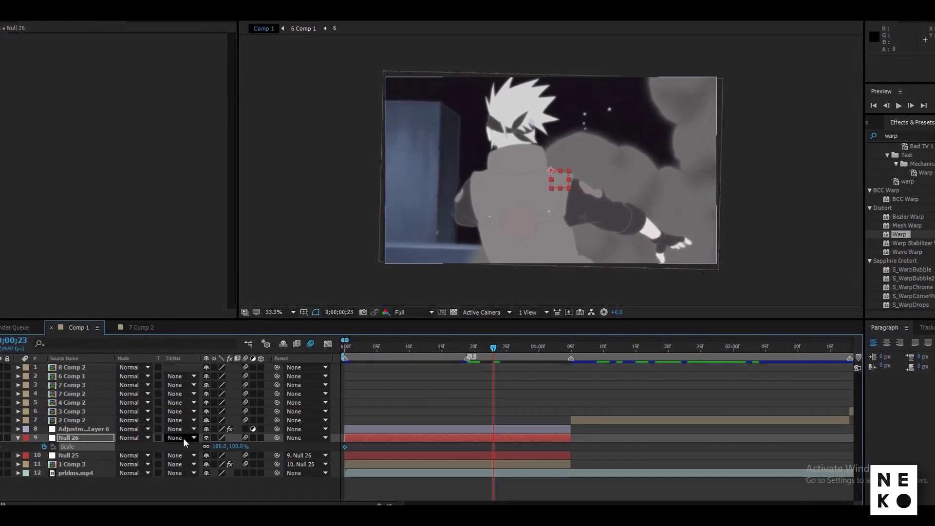
pyautogui.press('pagedown')
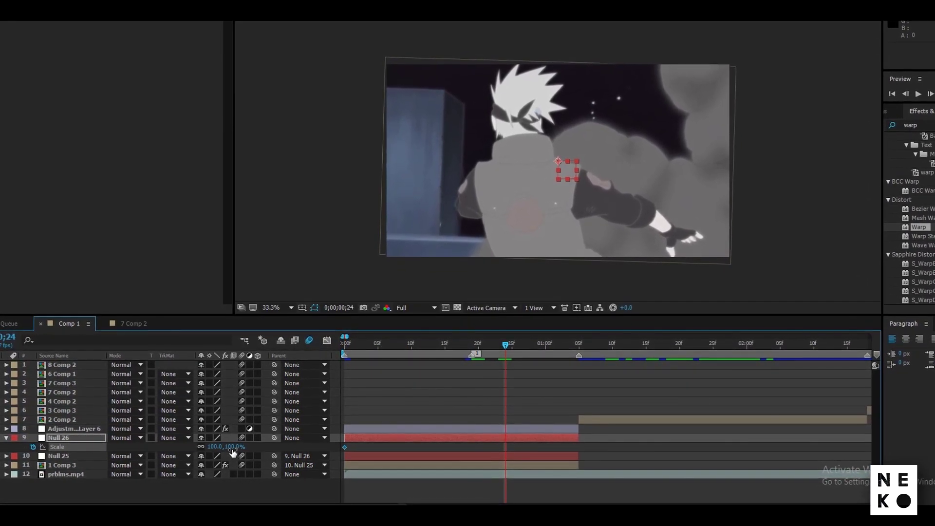
pyautogui.click(233, 448)
pyautogui.write('115')
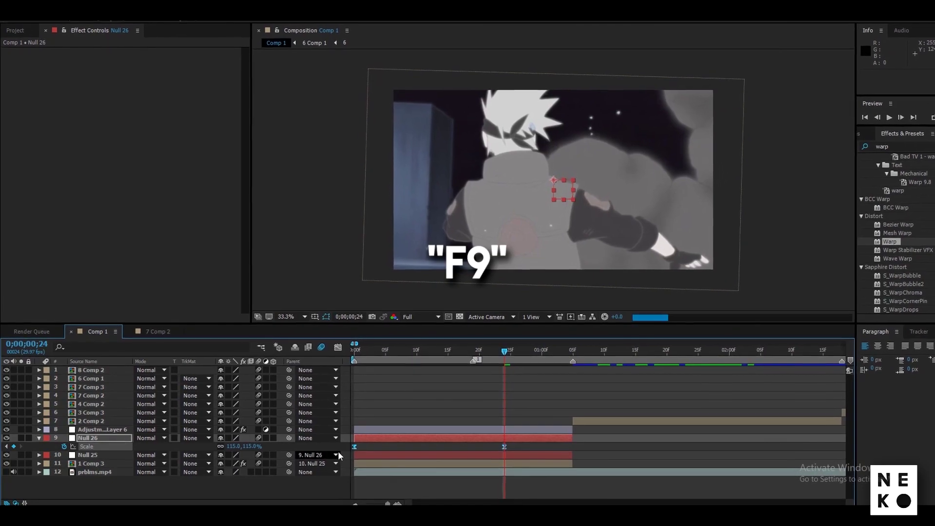
# - Ease the new null's Scale keyframes and shape their speed graph to peak at about 0;00;00;19
pyautogui.click(347, 347)
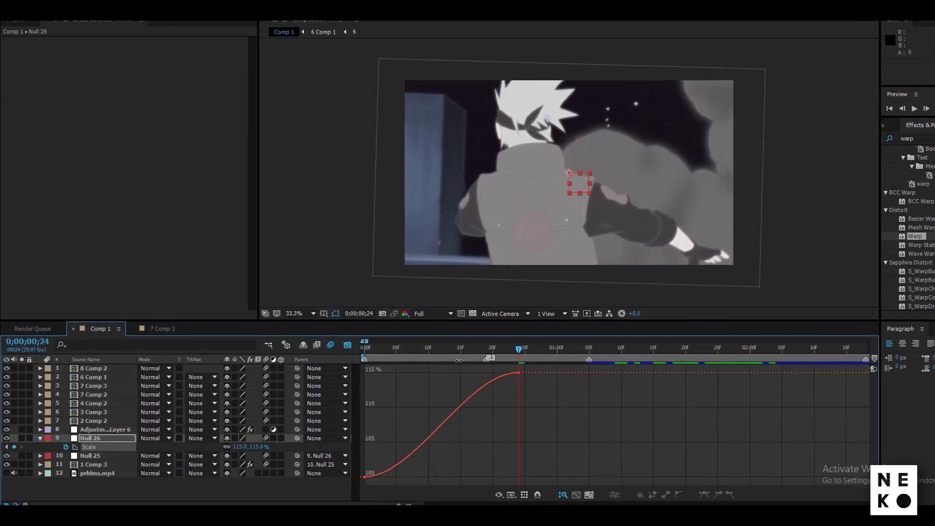
pyautogui.click(491, 348)
pyautogui.click(509, 496)
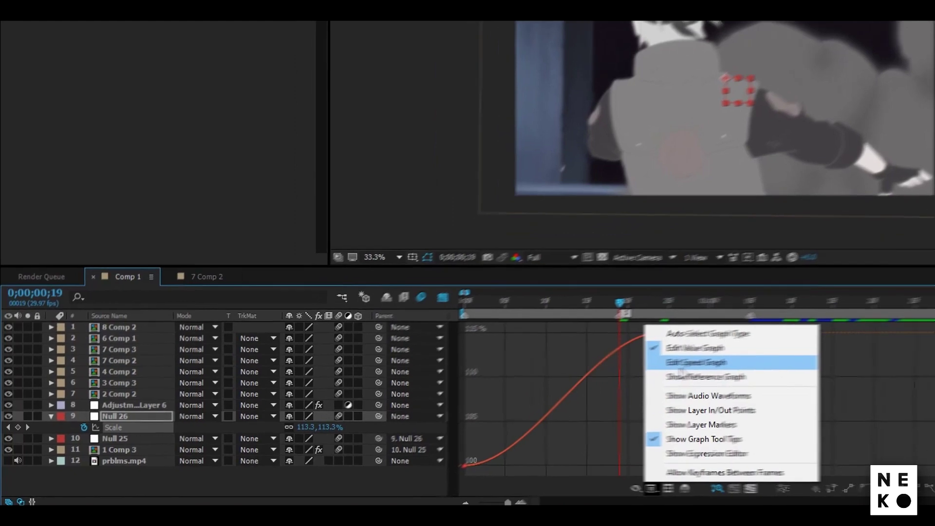
pyautogui.click(557, 395)
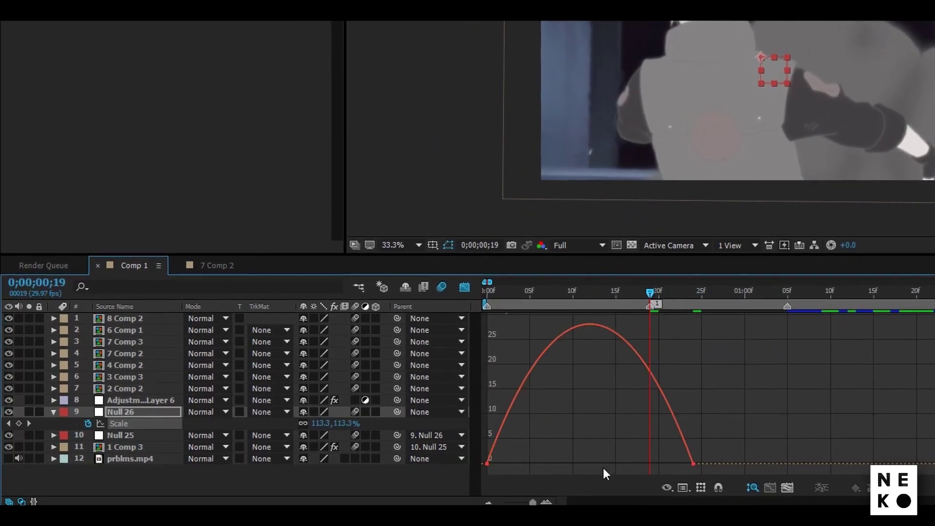
pyautogui.click(484, 464)
pyautogui.moveTo(530, 462); pyautogui.dragTo(580, 461)
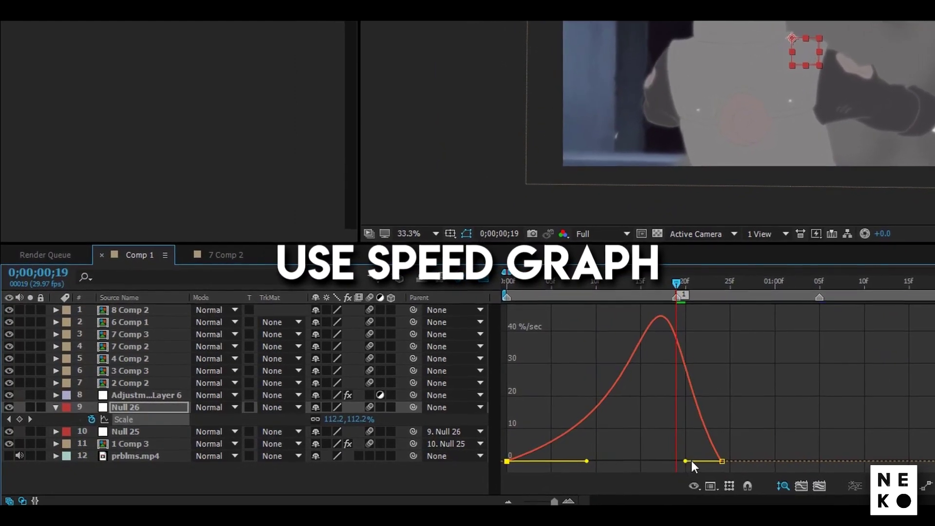
pyautogui.moveTo(690, 462); pyautogui.dragTo(700, 461)
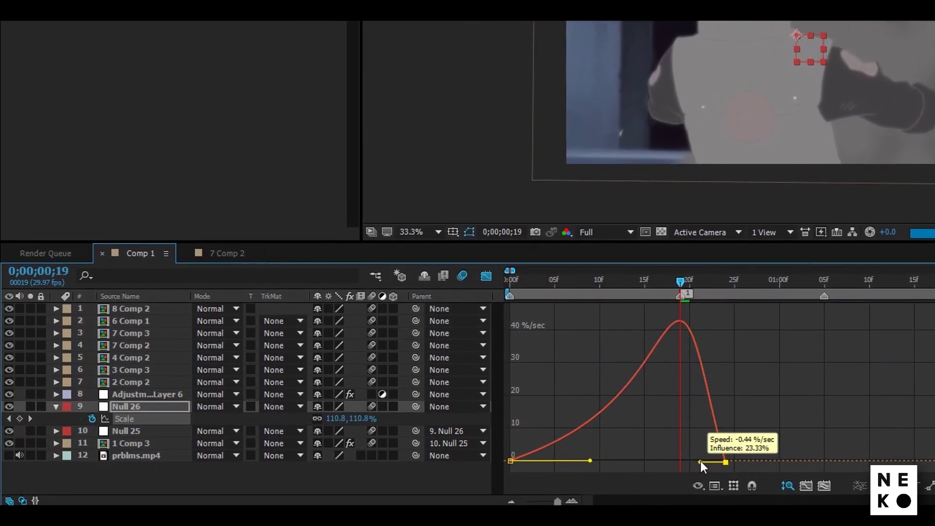
# - Keyframe the new null's Position at 960, 540 at 0;00;00;00 and 1240, 615 at 0;00;00;24
pyautogui.moveTo(675, 282); pyautogui.dragTo(490, 288)
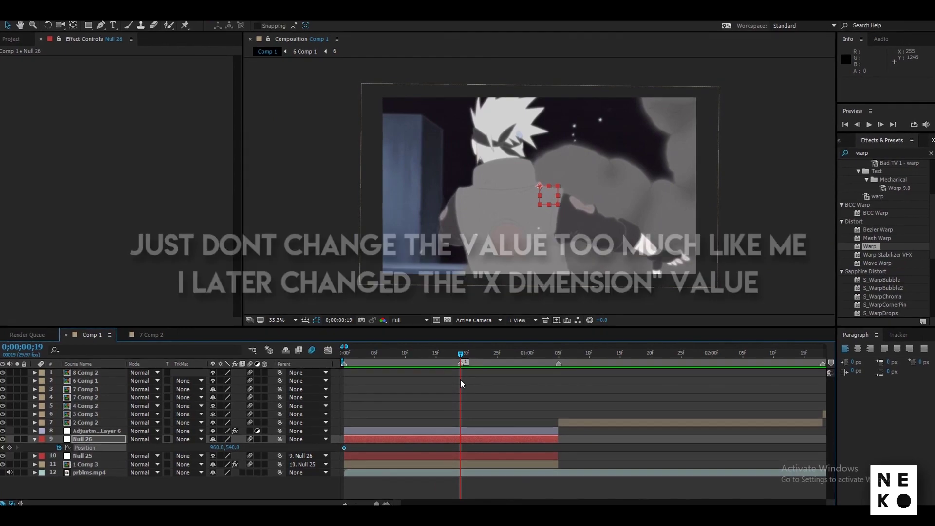
pyautogui.moveTo(219, 447); pyautogui.dragTo(368, 463)
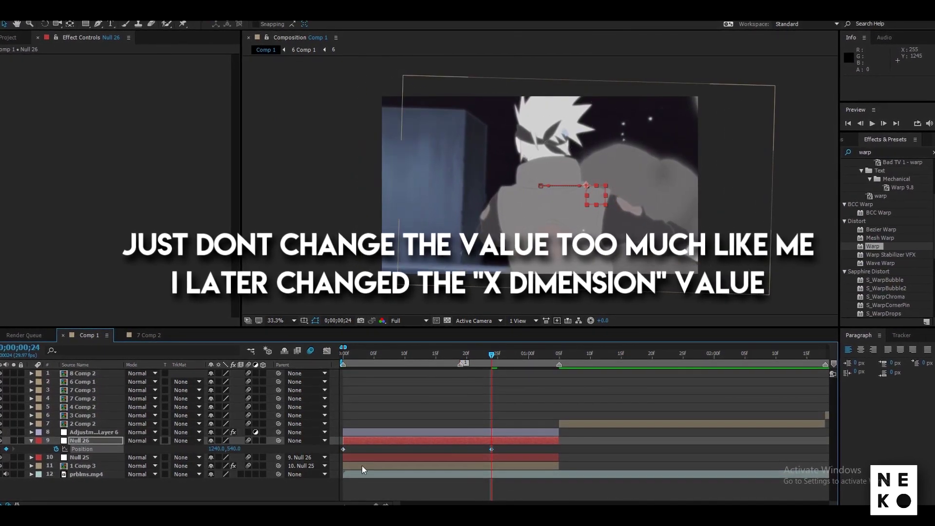
pyautogui.moveTo(236, 450); pyautogui.dragTo(248, 477)
# - Apply Easy Ease to both Position keyframes, shape their speed graph to peak at about 0;00;00;19, and preview the motion
pyautogui.moveTo(498, 448); pyautogui.dragTo(302, 461)
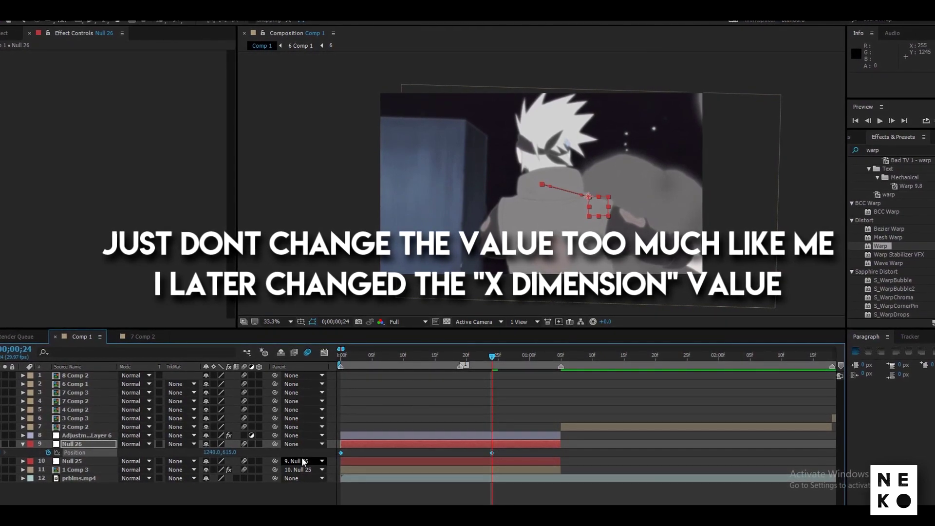
pyautogui.press('F9')
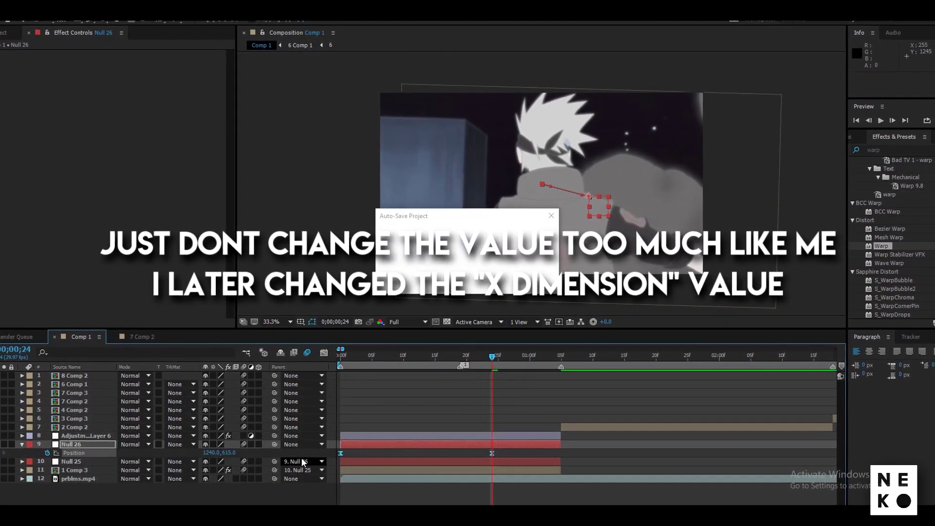
pyautogui.click(322, 353)
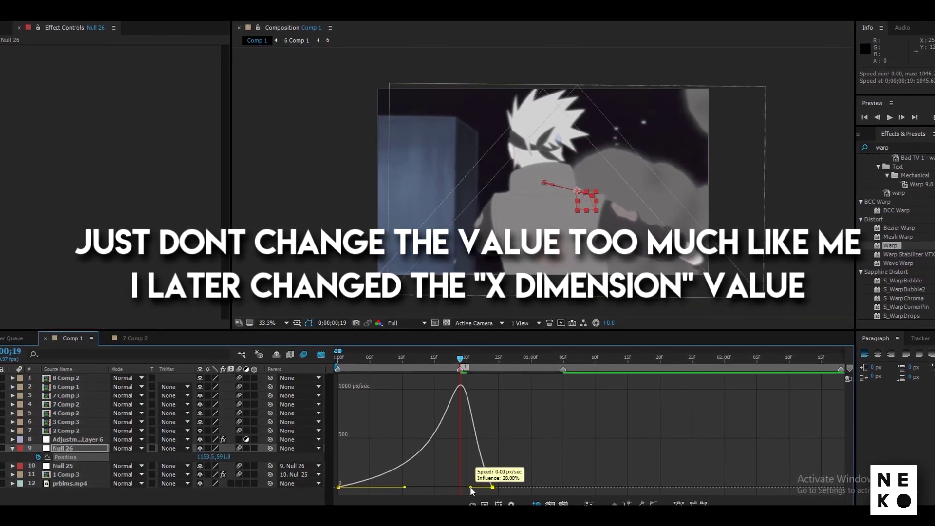
pyautogui.press('space')
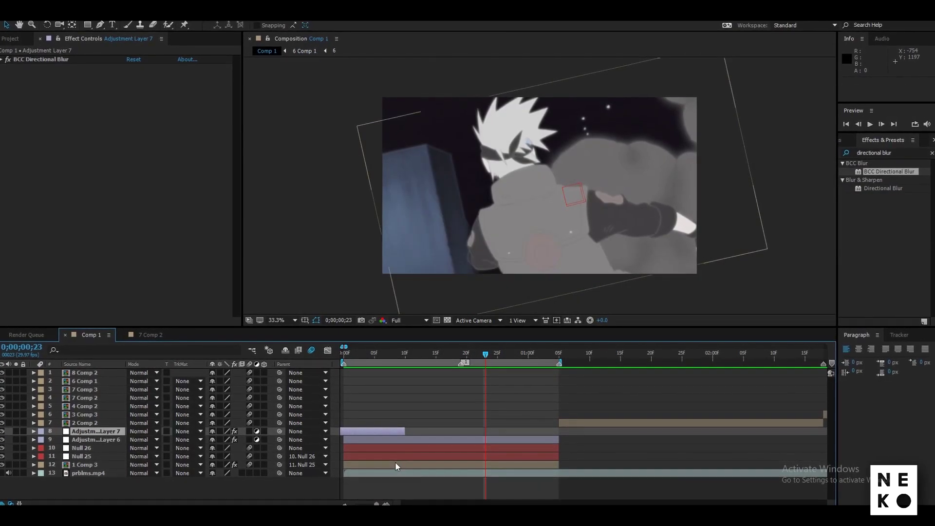
# - Pre-compose both adjustment layers, both nulls and 1 Comp 3 into Pre-comp 8, moving all attributes and adjusting the duration to the layers
pyautogui.click(395, 466)
pyautogui.keyDown('shift'); pyautogui.click(396, 458); pyautogui.keyUp('shift')
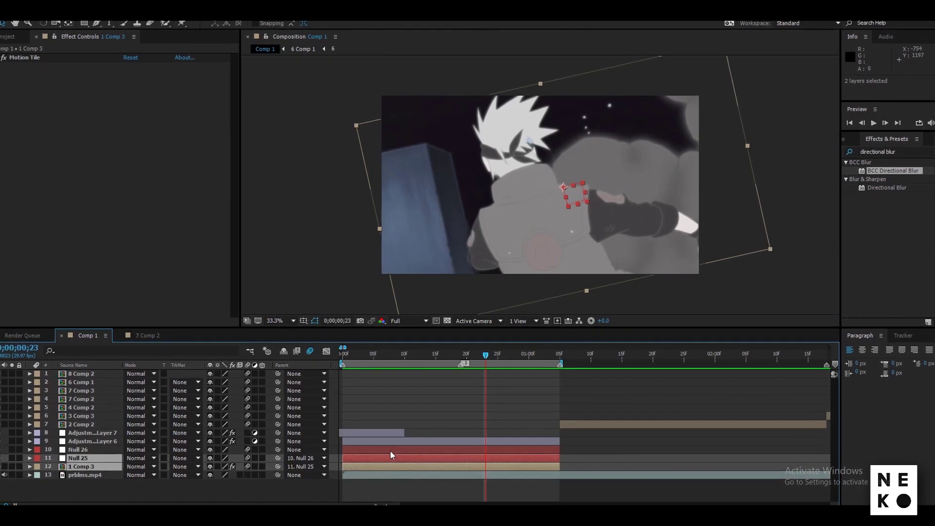
pyautogui.rightClick(404, 459)
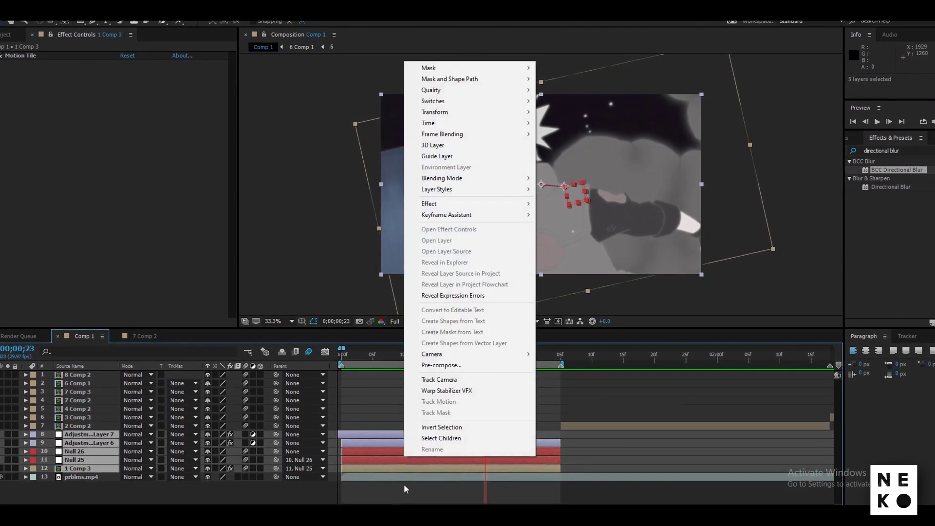
pyautogui.click(438, 365)
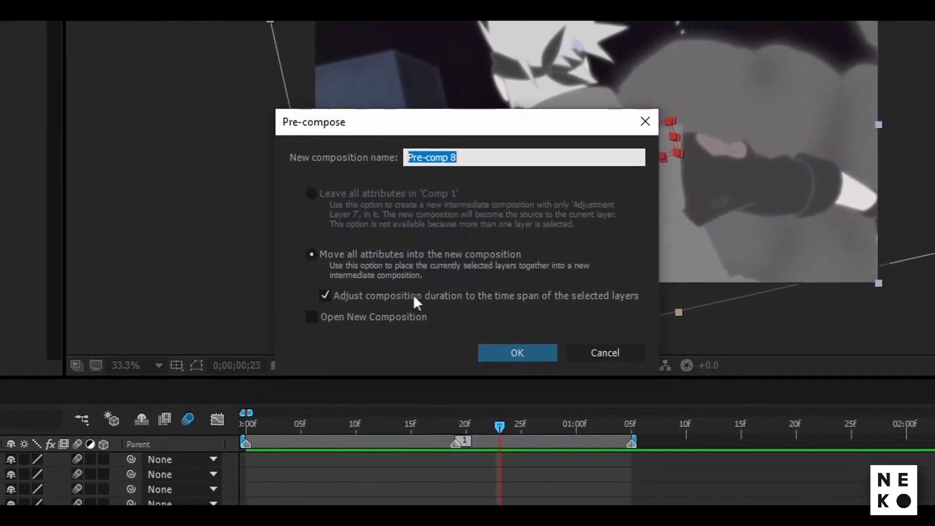
pyautogui.click(512, 354)
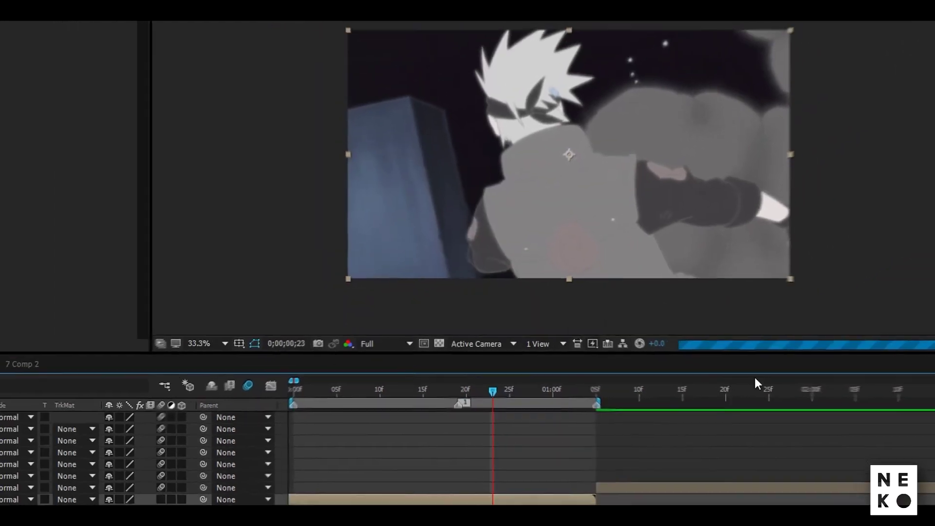
# - Apply the RSMB Pro effect to Pre-comp 8 and preview the transition from 0;00;00;00
pyautogui.click(881, 153)
pyautogui.write('rsmb')
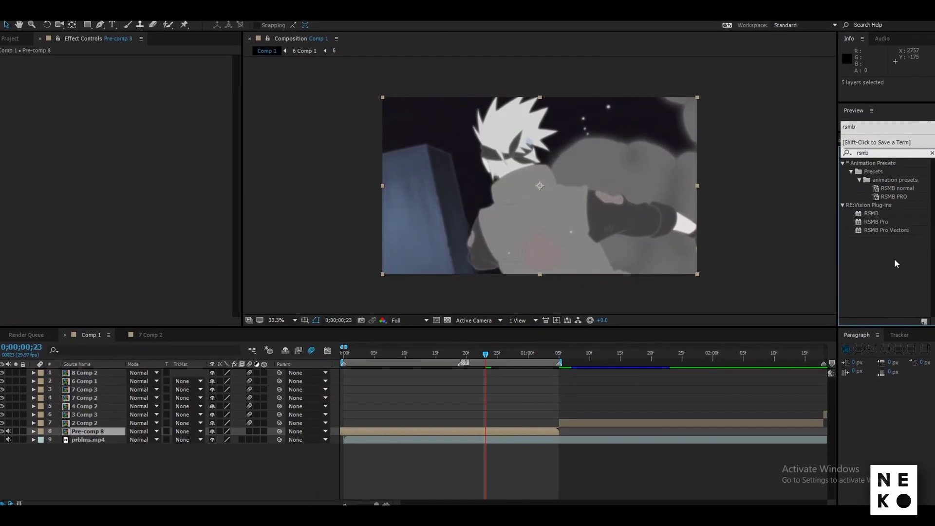
pyautogui.moveTo(874, 222); pyautogui.dragTo(374, 435)
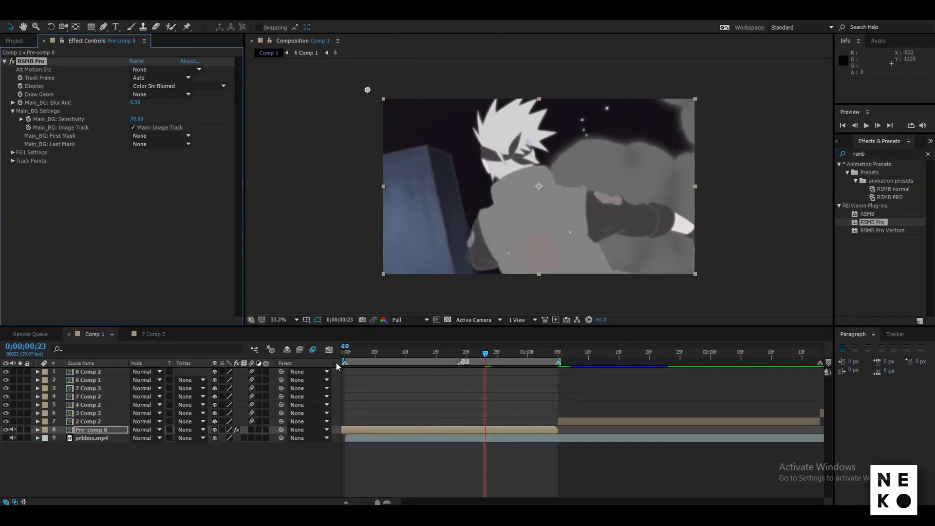
pyautogui.moveTo(361, 350); pyautogui.dragTo(344, 349)
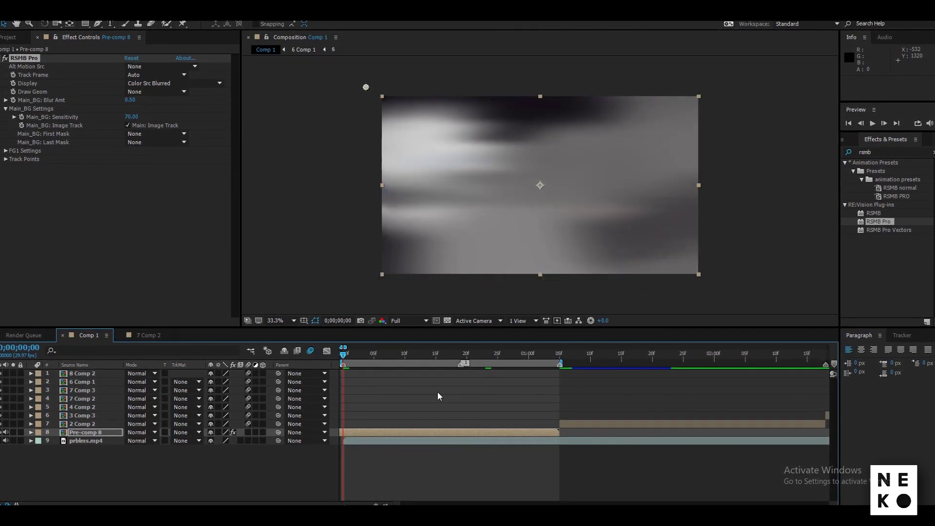
pyautogui.press('space')
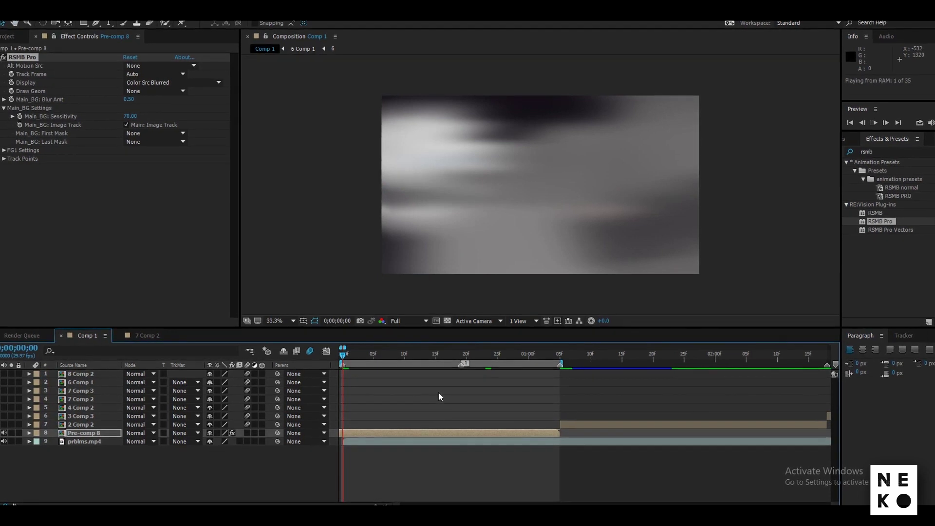